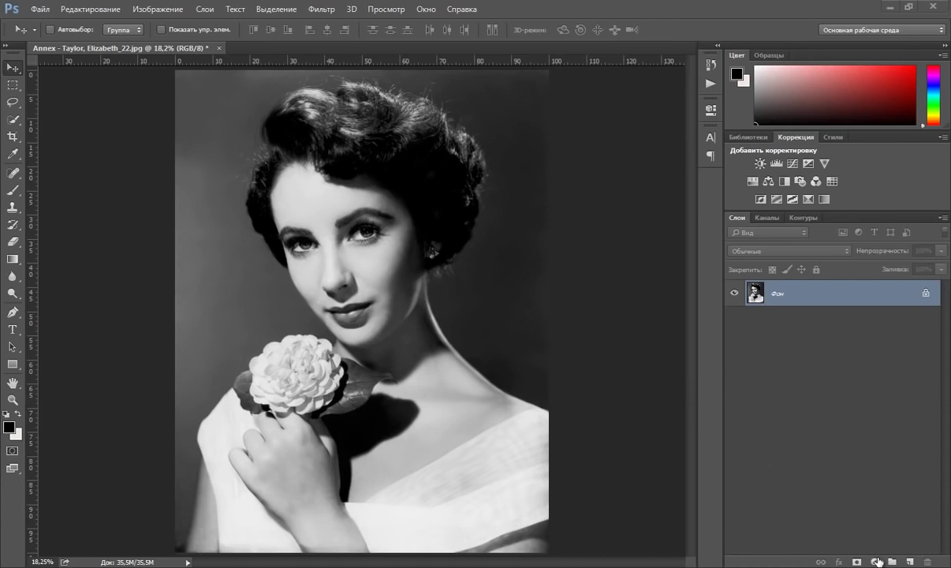
# Add a colorized Hue/Saturation layer at hue 26, saturation 27 for a sepia tone.
pyautogui.click(876, 561)
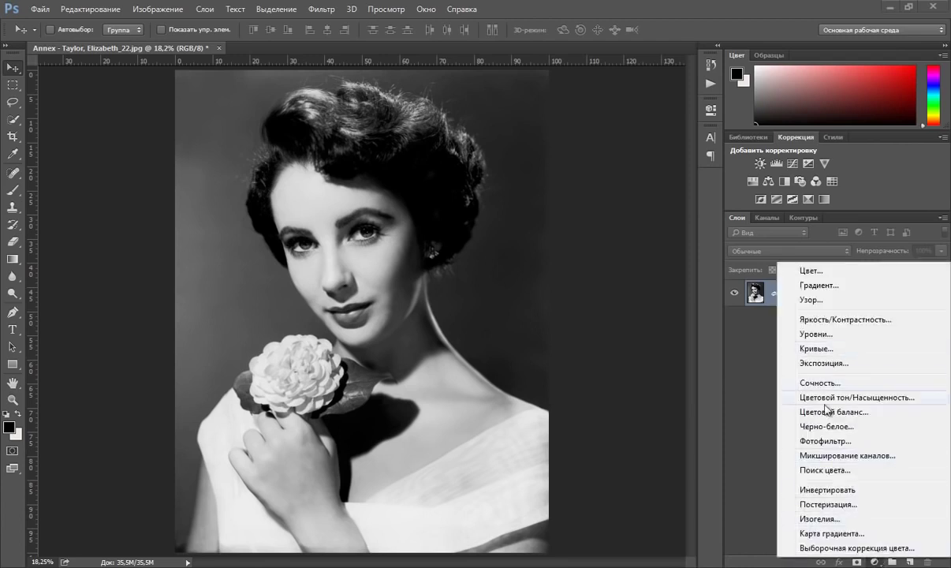
pyautogui.click(838, 398)
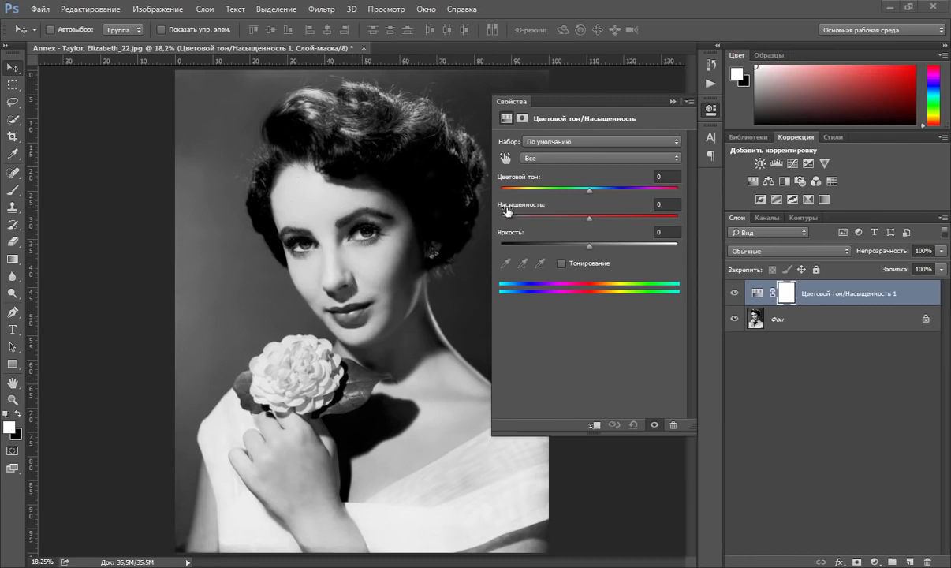
pyautogui.click(562, 264)
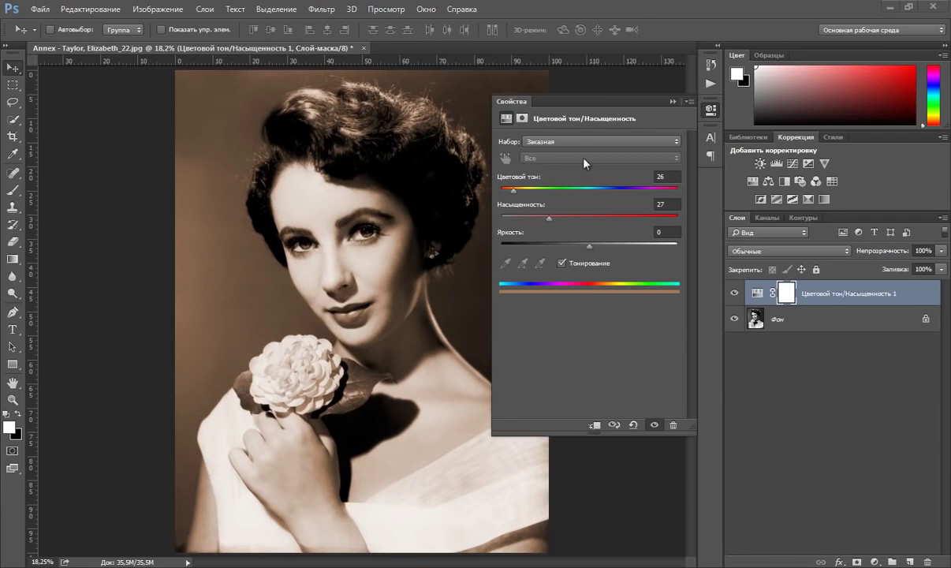
pyautogui.click(673, 102)
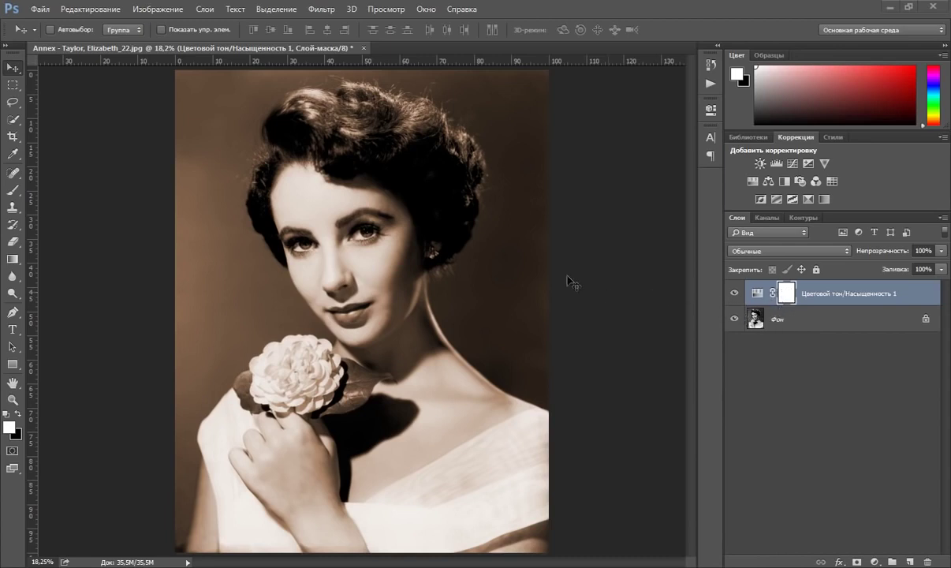
# Fill the tint layer's mask with black, zoom in on the face, and ready a larger brush.
pyautogui.click(17, 414)
pyautogui.hotkey('alt', 'BackSpace')
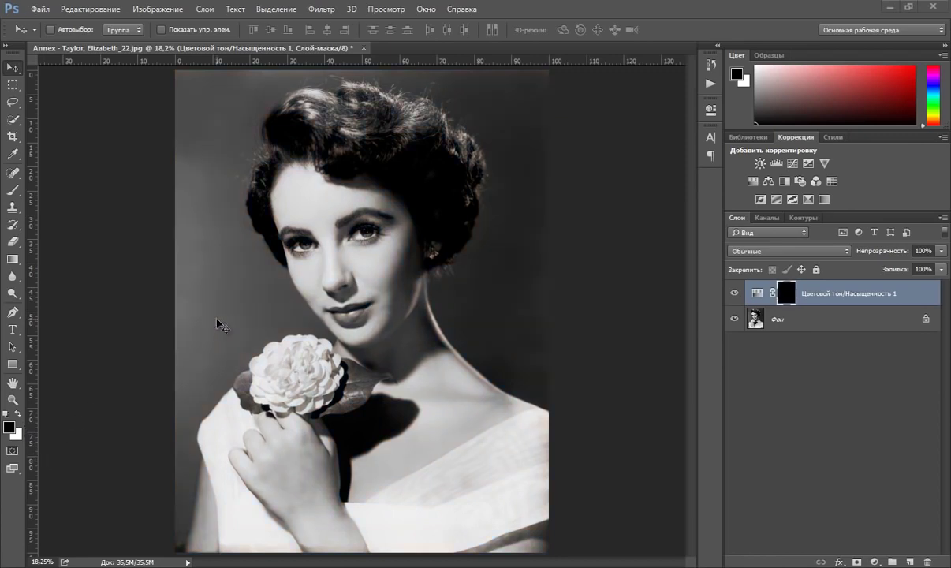
pyautogui.click(19, 396)
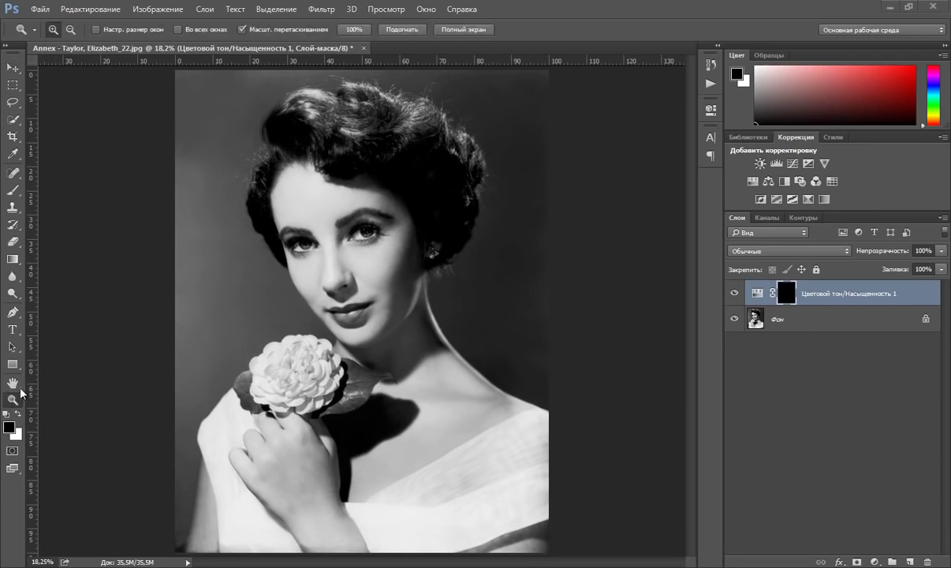
pyautogui.click(295, 215)
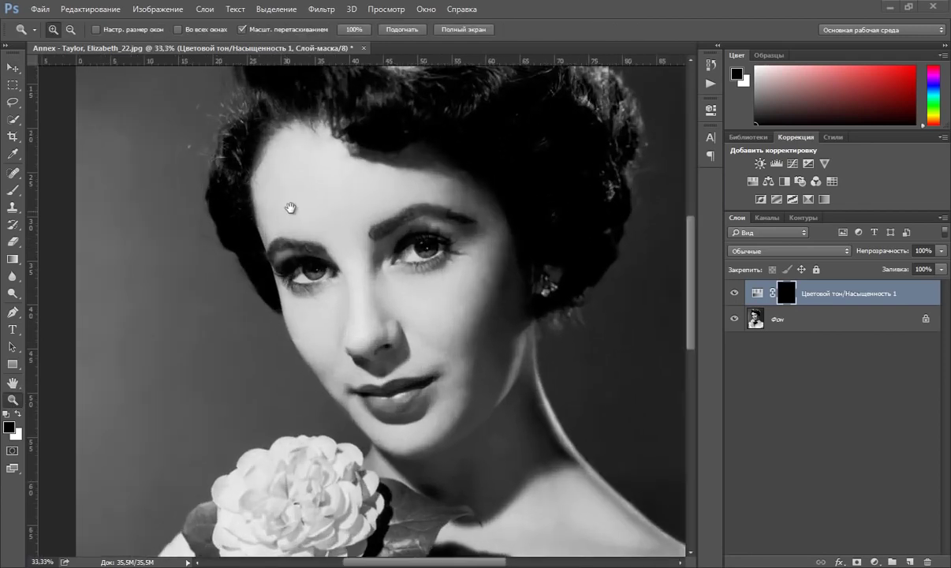
pyautogui.moveTo(291, 206); pyautogui.dragTo(262, 217)
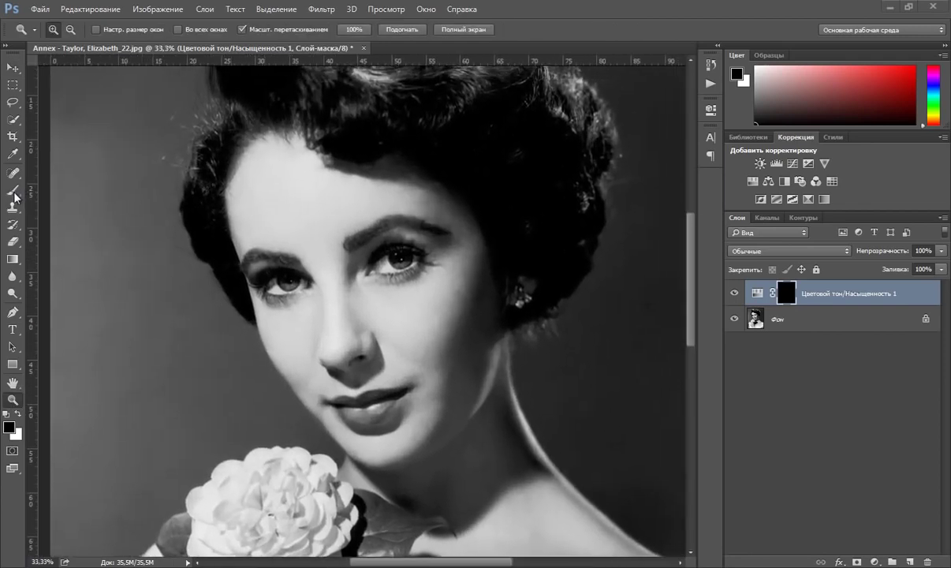
pyautogui.click(13, 192)
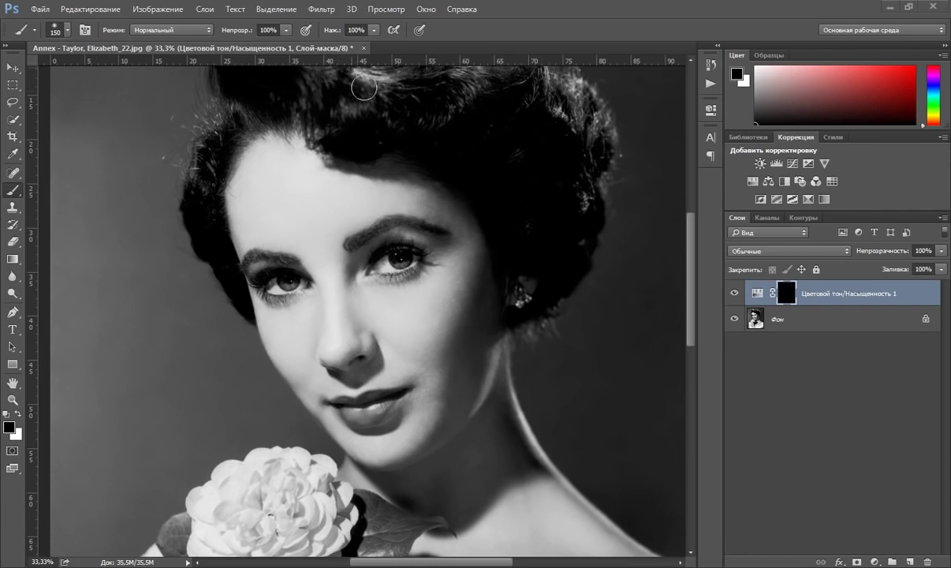
pyautogui.press(']')
pyautogui.press(']')
pyautogui.press(']')
# Paint white on the mask over the forehead and under both eyes.
pyautogui.press('x')
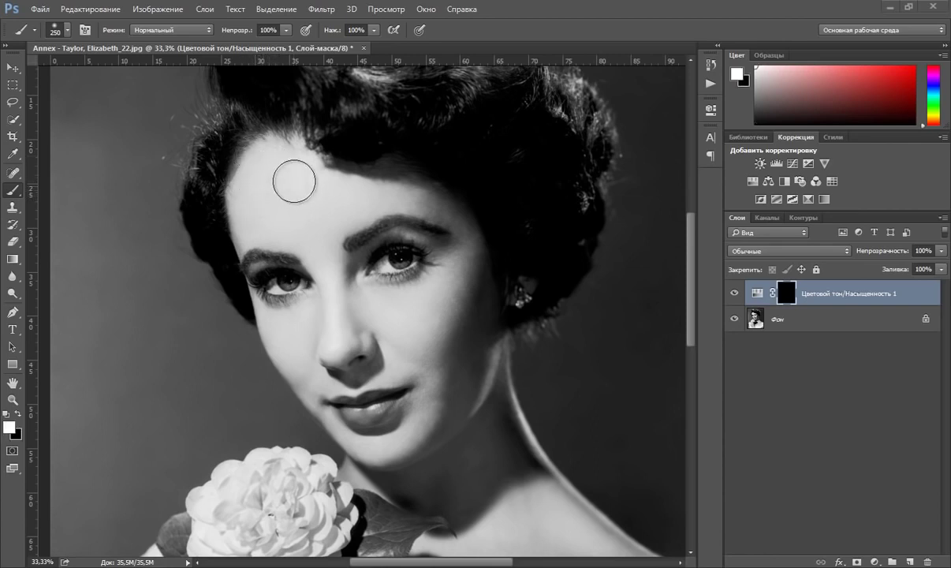
pyautogui.moveTo(294, 182)
pyautogui.mouseDown()
pyautogui.moveTo(260, 166)
pyautogui.moveTo(254, 174)
pyautogui.moveTo(272, 156)
pyautogui.moveTo(298, 187)
pyautogui.moveTo(299, 168)
pyautogui.moveTo(251, 148)
pyautogui.moveTo(297, 153)
pyautogui.moveTo(378, 187)
pyautogui.moveTo(319, 202)
pyautogui.moveTo(306, 180)
pyautogui.moveTo(244, 152)
pyautogui.moveTo(241, 213)
pyautogui.moveTo(325, 245)
pyautogui.moveTo(395, 206)
pyautogui.moveTo(426, 224)
pyautogui.moveTo(393, 212)
pyautogui.moveTo(436, 213)
pyautogui.moveTo(388, 189)
pyautogui.moveTo(396, 173)
pyautogui.moveTo(414, 237)
pyautogui.moveTo(446, 276)
pyautogui.moveTo(442, 303)
pyautogui.moveTo(403, 310)
pyautogui.moveTo(438, 268)
pyautogui.moveTo(412, 336)
pyautogui.moveTo(471, 294)
pyautogui.moveTo(480, 303)
pyautogui.moveTo(476, 251)
pyautogui.moveTo(467, 361)
pyautogui.moveTo(334, 318)
pyautogui.moveTo(439, 276)
pyautogui.moveTo(416, 283)
pyautogui.moveTo(367, 202)
pyautogui.moveTo(389, 158)
pyautogui.mouseUp()
pyautogui.press('[')
pyautogui.press('[')
pyautogui.press('[')
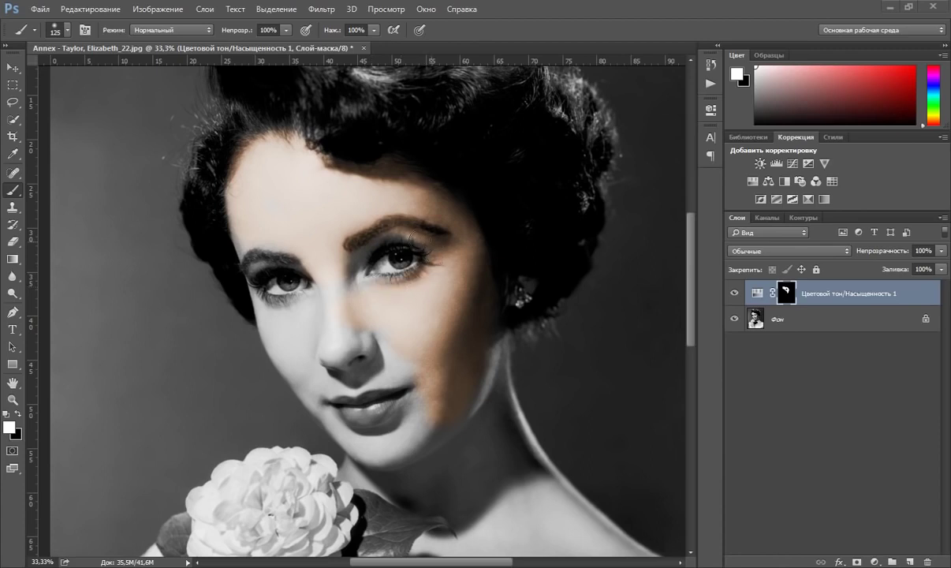
pyautogui.moveTo(363, 260)
pyautogui.mouseDown()
pyautogui.moveTo(335, 270)
pyautogui.moveTo(439, 265)
pyautogui.mouseUp()
pyautogui.moveTo(293, 315)
pyautogui.mouseDown()
pyautogui.moveTo(272, 312)
pyautogui.moveTo(256, 291)
pyautogui.moveTo(300, 306)
pyautogui.moveTo(303, 250)
pyautogui.moveTo(272, 253)
pyautogui.moveTo(233, 237)
pyautogui.mouseUp()
pyautogui.press('[')
pyautogui.press('[')
pyautogui.press(']')
pyautogui.press(']')
pyautogui.press(']')
# Paint the tint onto the cheek, lips, nose, chin and jawline, ending with a size-100 brush.
pyautogui.moveTo(279, 351)
pyautogui.mouseDown()
pyautogui.moveTo(289, 319)
pyautogui.moveTo(334, 287)
pyautogui.moveTo(329, 312)
pyautogui.moveTo(353, 349)
pyautogui.moveTo(371, 265)
pyautogui.mouseUp()
pyautogui.press(']')
pyautogui.press(']')
pyautogui.press(']')
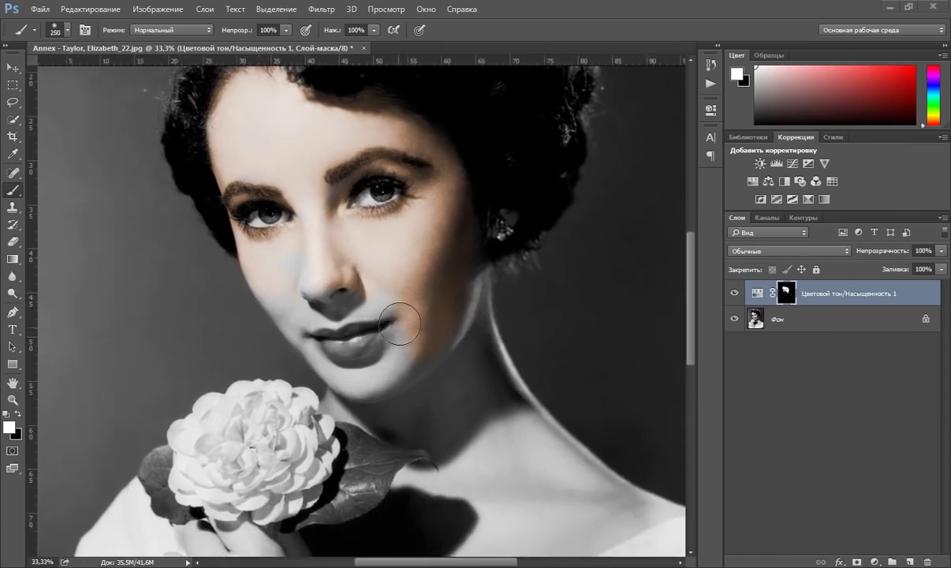
pyautogui.moveTo(400, 324)
pyautogui.mouseDown()
pyautogui.moveTo(383, 305)
pyautogui.moveTo(331, 316)
pyautogui.mouseUp()
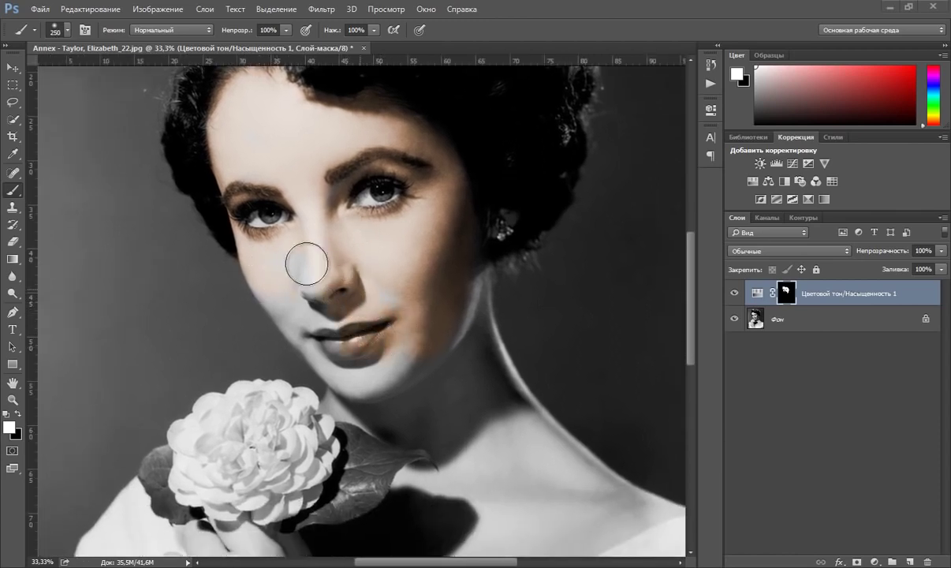
pyautogui.moveTo(306, 263); pyautogui.dragTo(297, 276)
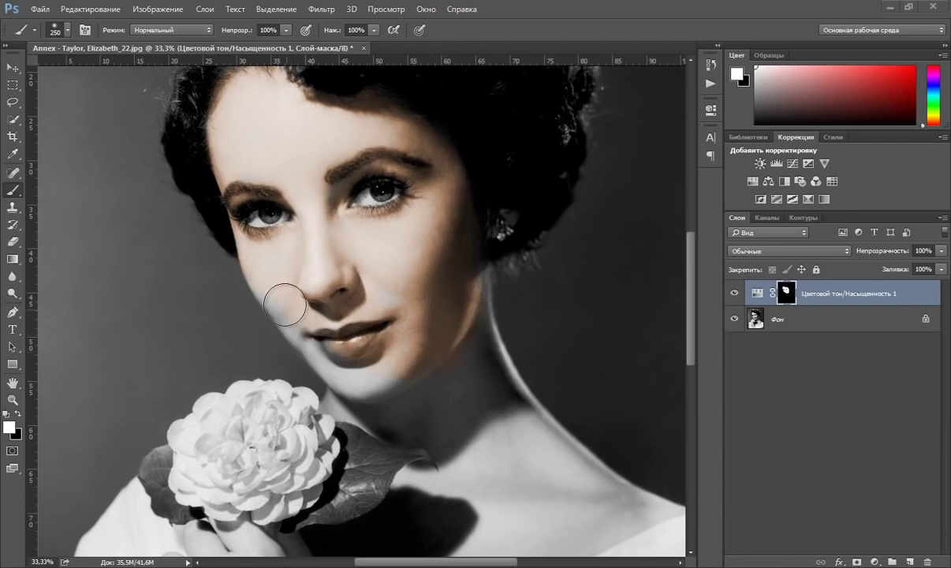
pyautogui.moveTo(361, 365); pyautogui.dragTo(392, 376)
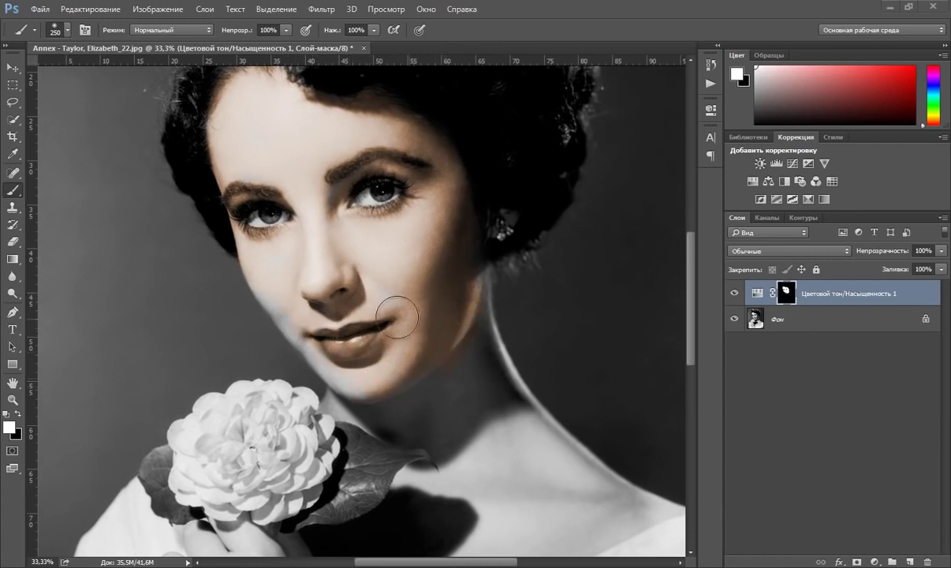
pyautogui.press('[')
pyautogui.press('[')
pyautogui.press('[')
pyautogui.moveTo(265, 297); pyautogui.dragTo(329, 375)
pyautogui.press(']')
pyautogui.press(']')
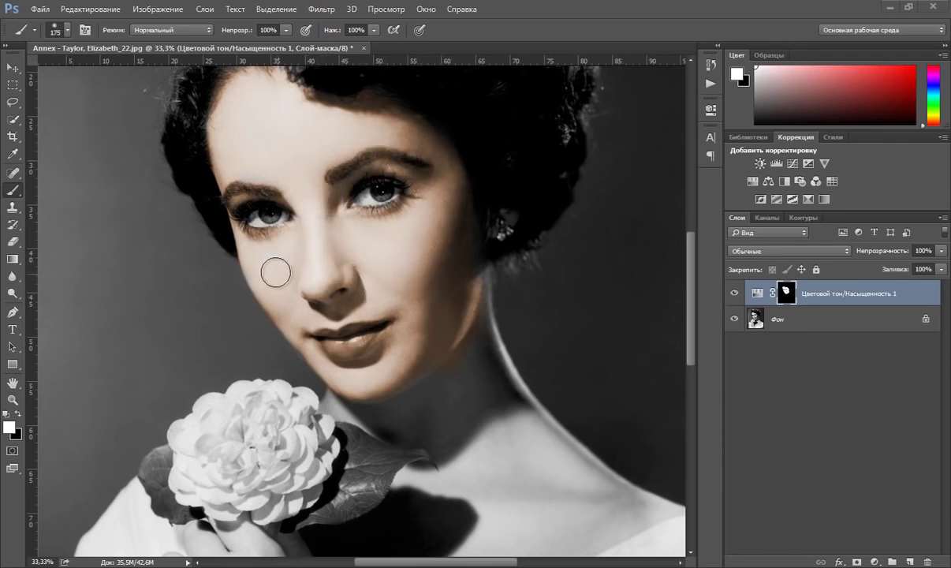
pyautogui.press('[')
pyautogui.press('[')
pyautogui.press('[')
# View the mask alone and fill grey smudges on the forehead, around the eyes and on the lower face with white.
pyautogui.keyDown('alt'); pyautogui.click(786, 294); pyautogui.keyUp('alt')
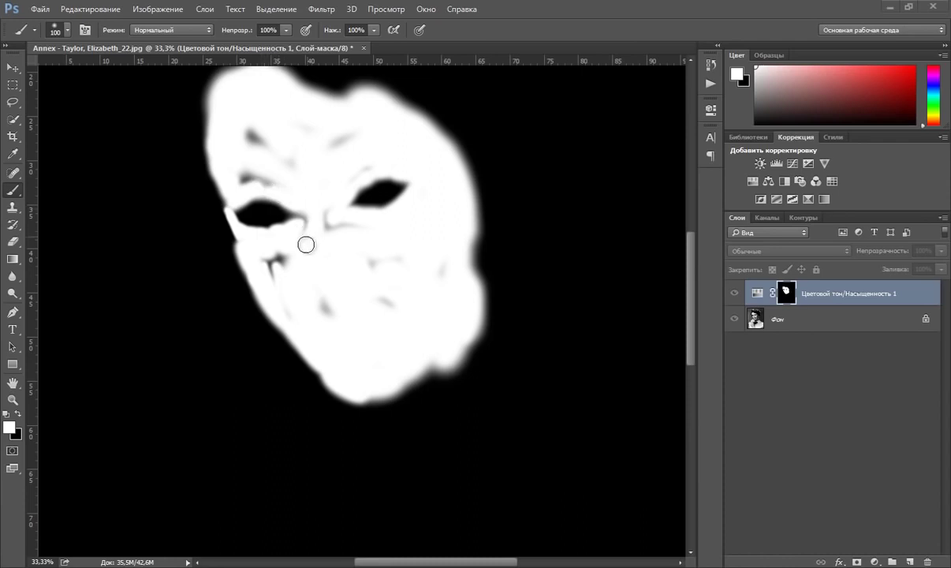
pyautogui.moveTo(246, 130); pyautogui.dragTo(246, 138)
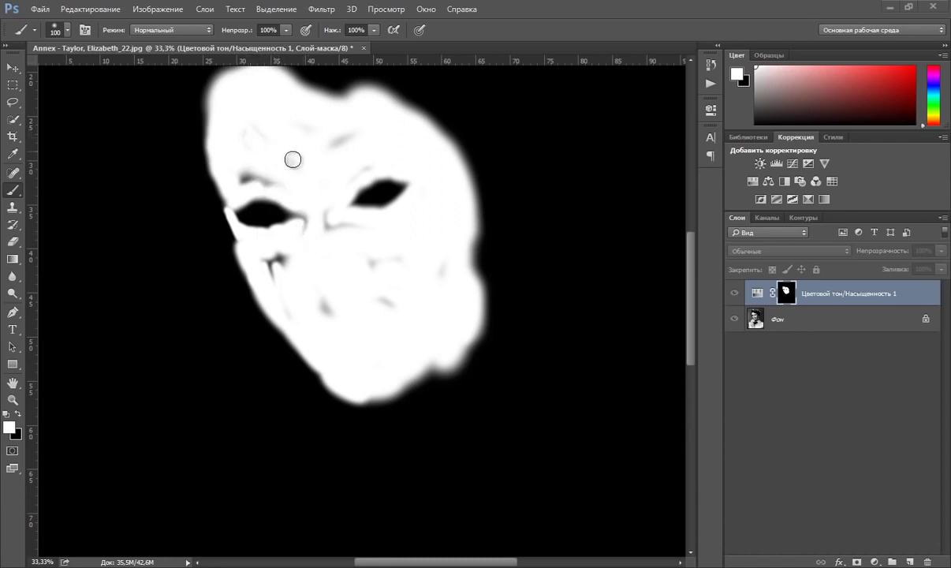
pyautogui.moveTo(292, 159); pyautogui.dragTo(333, 144)
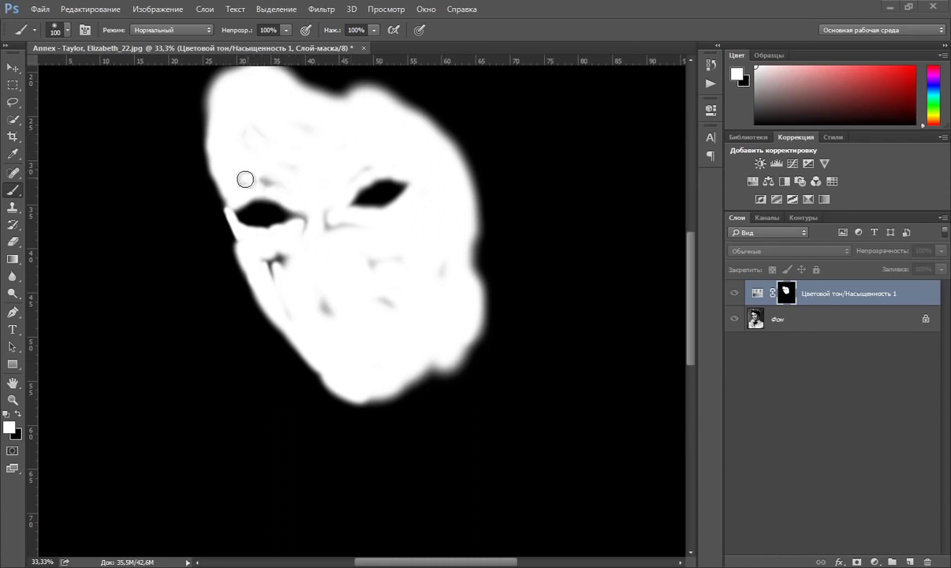
pyautogui.moveTo(245, 179); pyautogui.dragTo(270, 179)
pyautogui.moveTo(334, 218); pyautogui.dragTo(325, 225)
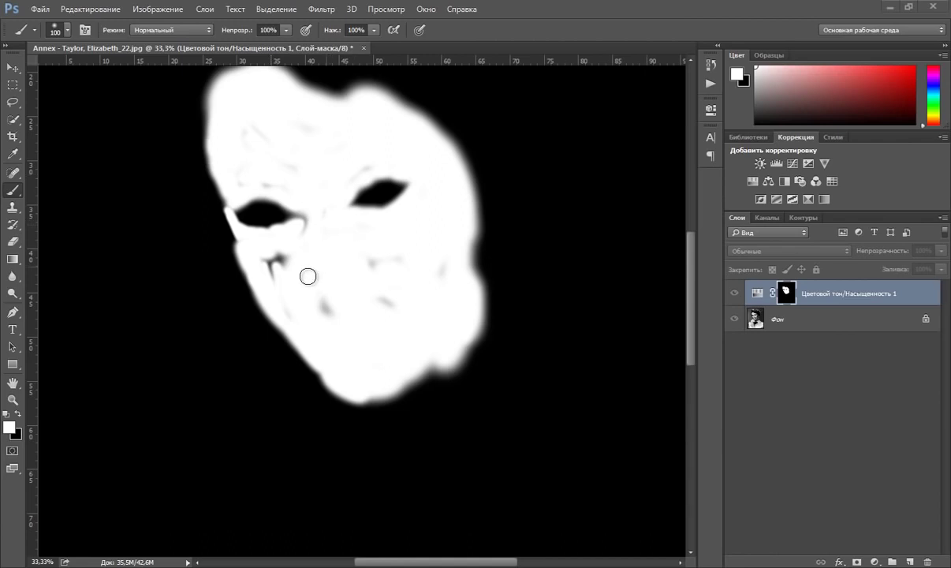
pyautogui.moveTo(308, 277); pyautogui.dragTo(269, 261)
pyautogui.moveTo(303, 287)
pyautogui.mouseDown()
pyautogui.moveTo(428, 257)
pyautogui.moveTo(439, 276)
pyautogui.moveTo(352, 168)
pyautogui.moveTo(265, 182)
pyautogui.mouseUp()
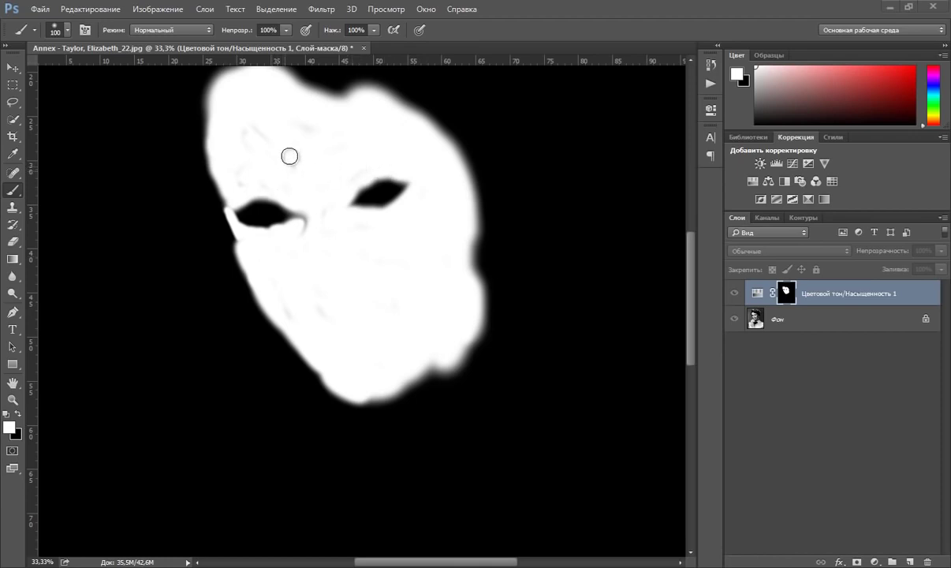
pyautogui.moveTo(334, 255)
pyautogui.mouseDown()
pyautogui.moveTo(301, 221)
pyautogui.moveTo(348, 252)
pyautogui.mouseUp()
pyautogui.press('alt')
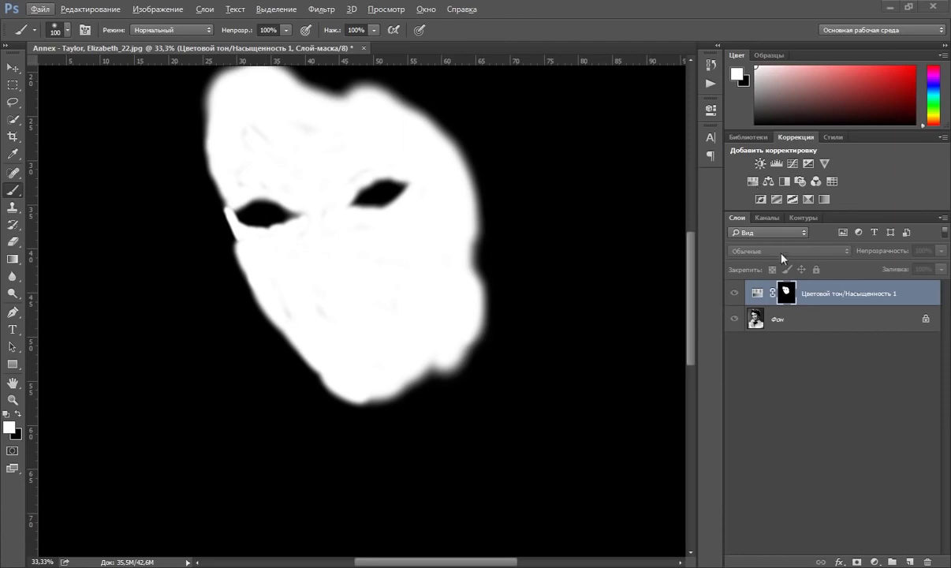
pyautogui.press('alt')
# Return to the colour view and paint the tint onto the neck with a size-200 brush.
pyautogui.keyDown('alt'); pyautogui.click(788, 294); pyautogui.keyUp('alt')
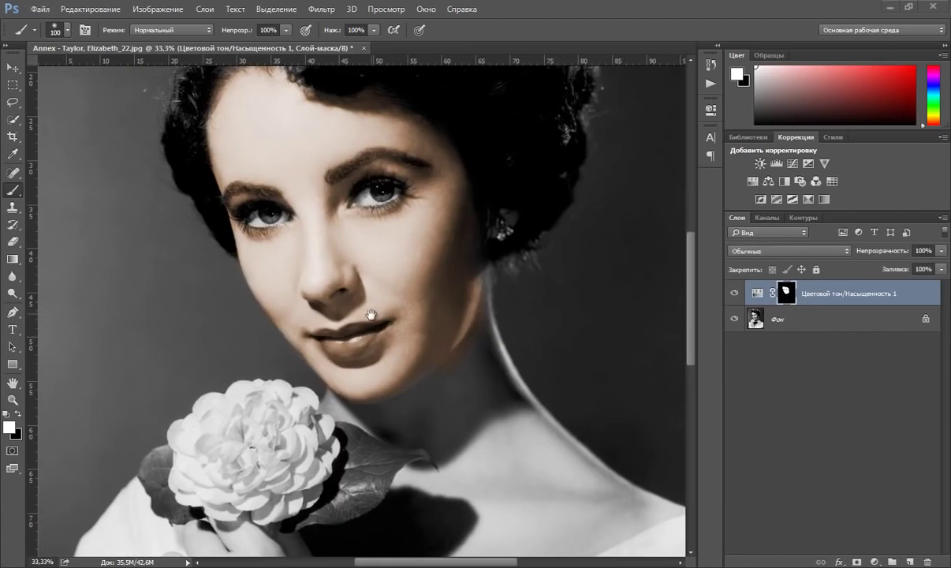
pyautogui.moveTo(350, 296); pyautogui.dragTo(278, 143)
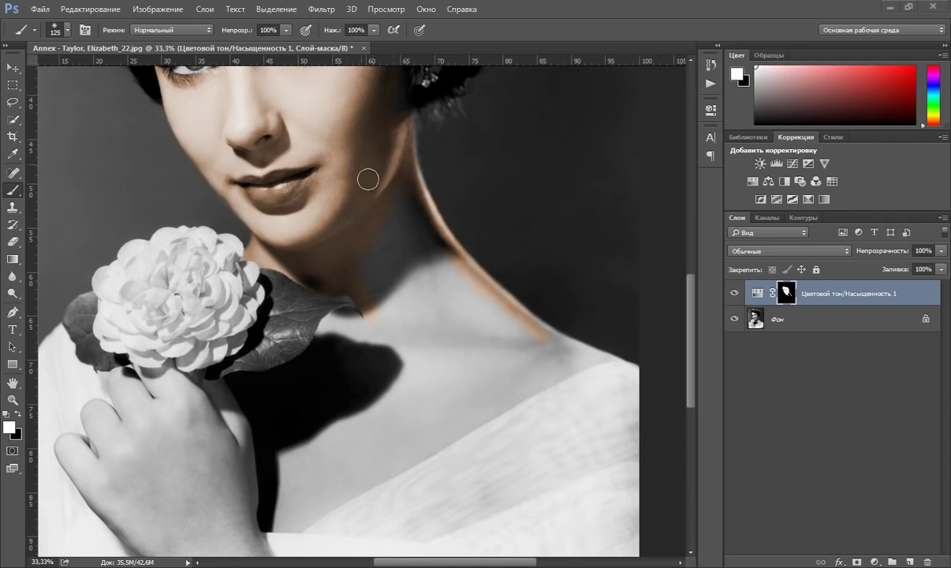
pyautogui.press(']')
pyautogui.press(']')
pyautogui.press(']')
pyautogui.moveTo(363, 258); pyautogui.dragTo(414, 227)
pyautogui.moveTo(404, 185)
pyautogui.mouseDown()
pyautogui.moveTo(396, 306)
pyautogui.moveTo(414, 282)
pyautogui.moveTo(424, 299)
pyautogui.moveTo(427, 246)
pyautogui.moveTo(500, 335)
pyautogui.moveTo(417, 323)
pyautogui.moveTo(436, 322)
pyautogui.moveTo(435, 343)
pyautogui.mouseUp()
pyautogui.moveTo(297, 425)
pyautogui.mouseDown()
pyautogui.moveTo(325, 439)
pyautogui.moveTo(399, 371)
pyautogui.moveTo(361, 365)
pyautogui.moveTo(334, 344)
pyautogui.moveTo(355, 338)
pyautogui.moveTo(332, 309)
pyautogui.moveTo(323, 319)
pyautogui.moveTo(336, 312)
pyautogui.moveTo(380, 321)
pyautogui.moveTo(308, 435)
pyautogui.mouseUp()
# Paint the tint across the chest and shoulders with a size-250 brush.
pyautogui.press('[')
pyautogui.press('[')
pyautogui.press(']')
pyautogui.scroll(-3, 444, 296)
pyautogui.press(']')
pyautogui.press(']')
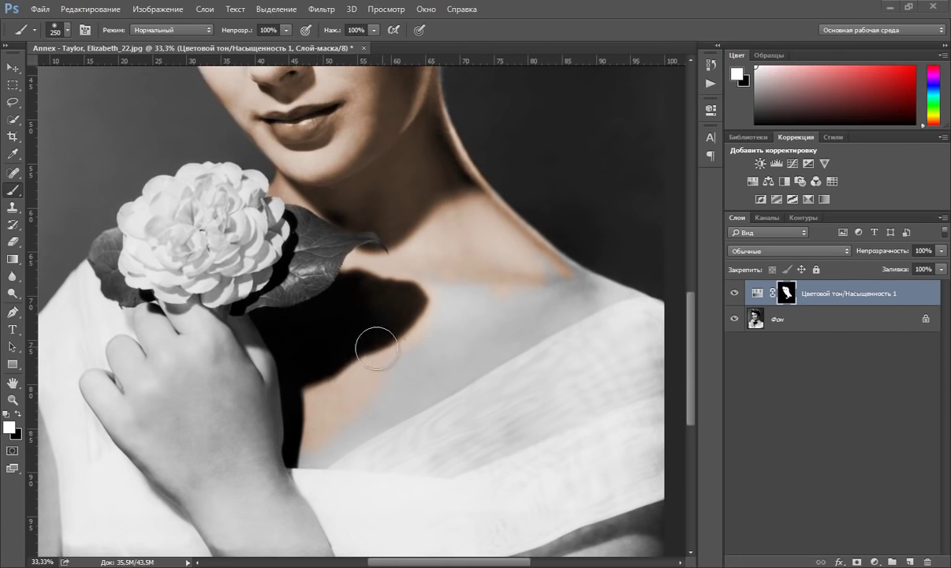
pyautogui.moveTo(377, 348)
pyautogui.mouseDown()
pyautogui.moveTo(435, 249)
pyautogui.moveTo(490, 260)
pyautogui.moveTo(500, 251)
pyautogui.moveTo(467, 350)
pyautogui.mouseUp()
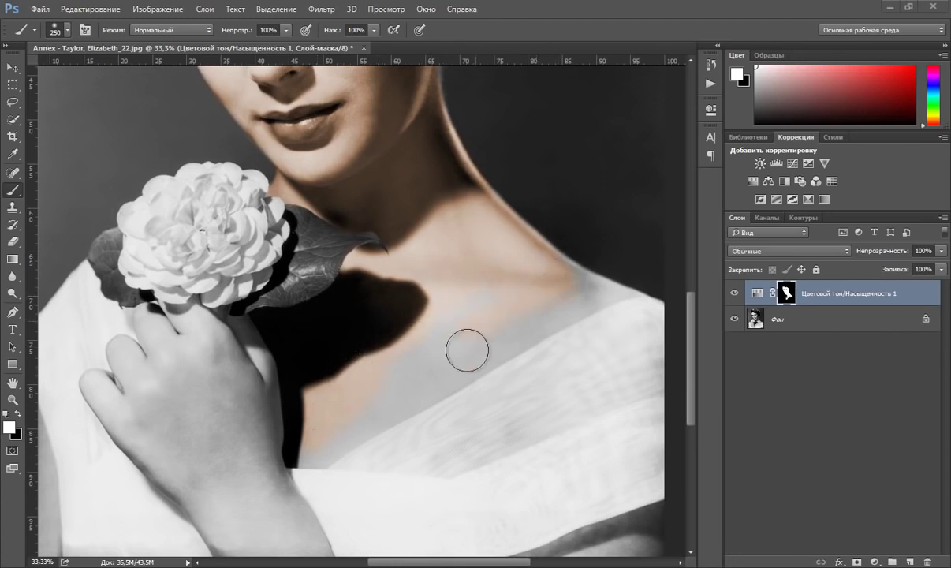
pyautogui.press('[')
pyautogui.press('[')
pyautogui.press('[')
pyautogui.press('[')
pyautogui.press('[')
pyautogui.press('[')
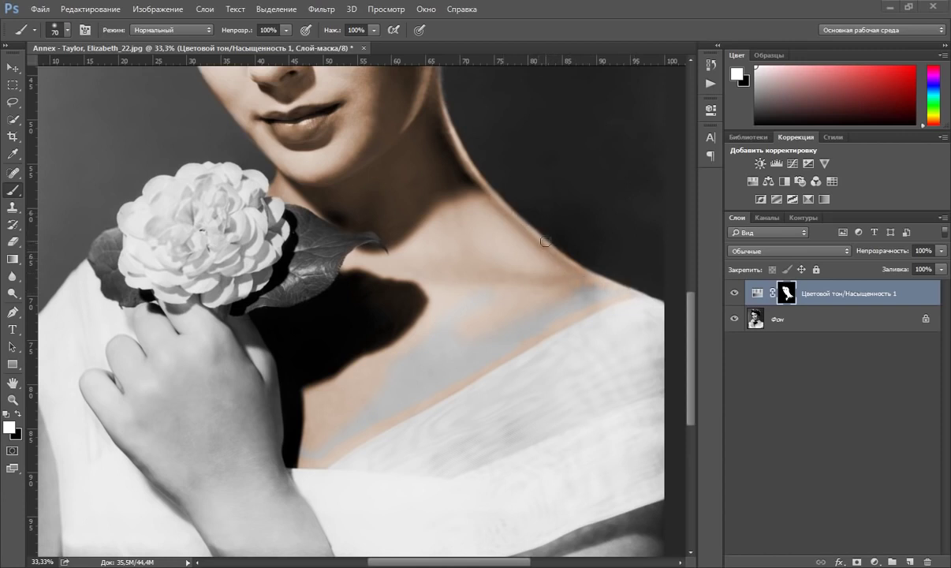
pyautogui.press(']')
pyautogui.press(']')
pyautogui.press(']')
pyautogui.moveTo(315, 447)
pyautogui.mouseDown()
pyautogui.moveTo(472, 347)
pyautogui.moveTo(474, 354)
pyautogui.moveTo(461, 292)
pyautogui.moveTo(380, 389)
pyautogui.moveTo(477, 344)
pyautogui.moveTo(469, 356)
pyautogui.moveTo(524, 314)
pyautogui.moveTo(582, 297)
pyautogui.moveTo(502, 297)
pyautogui.mouseUp()
# On the mask view, paint out the grey seams over the neck and chest in white.
pyautogui.keyDown('alt'); pyautogui.click(786, 293); pyautogui.keyUp('alt')
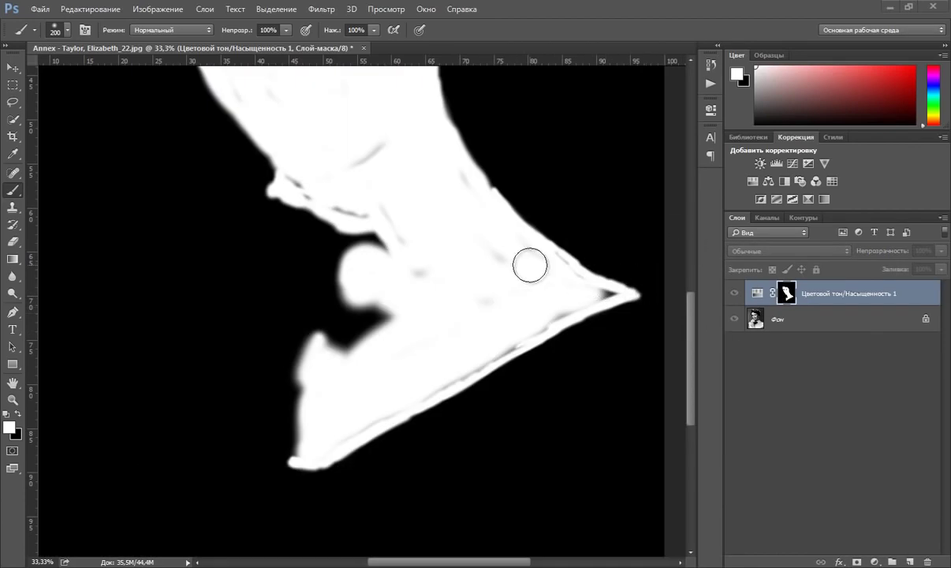
pyautogui.press('[')
pyautogui.press('[')
pyautogui.press('[')
pyautogui.press('[')
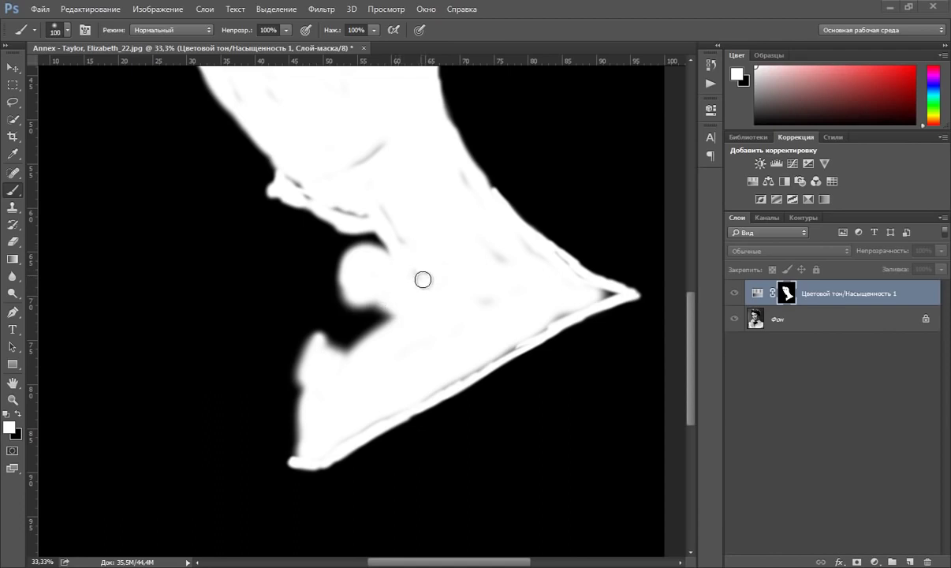
pyautogui.moveTo(428, 385); pyautogui.dragTo(614, 292)
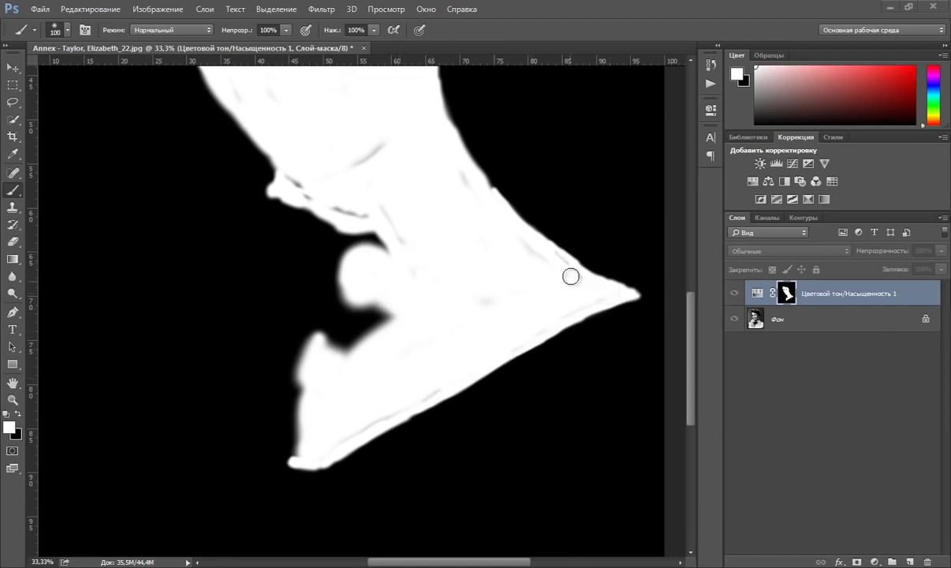
pyautogui.moveTo(388, 155)
pyautogui.mouseDown()
pyautogui.moveTo(339, 154)
pyautogui.moveTo(334, 203)
pyautogui.moveTo(300, 187)
pyautogui.moveTo(316, 202)
pyautogui.moveTo(397, 221)
pyautogui.mouseUp()
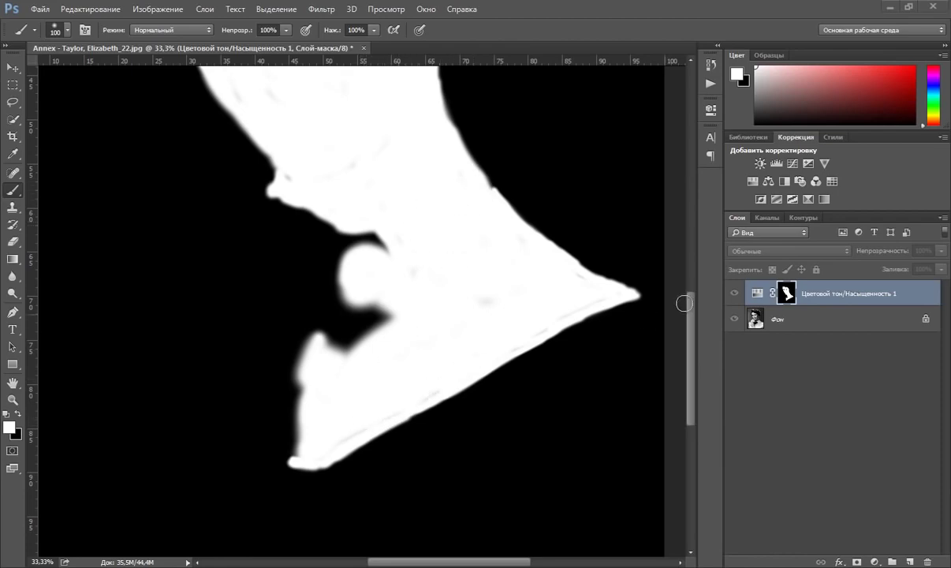
pyautogui.keyDown('alt'); pyautogui.click(788, 294); pyautogui.keyUp('alt')
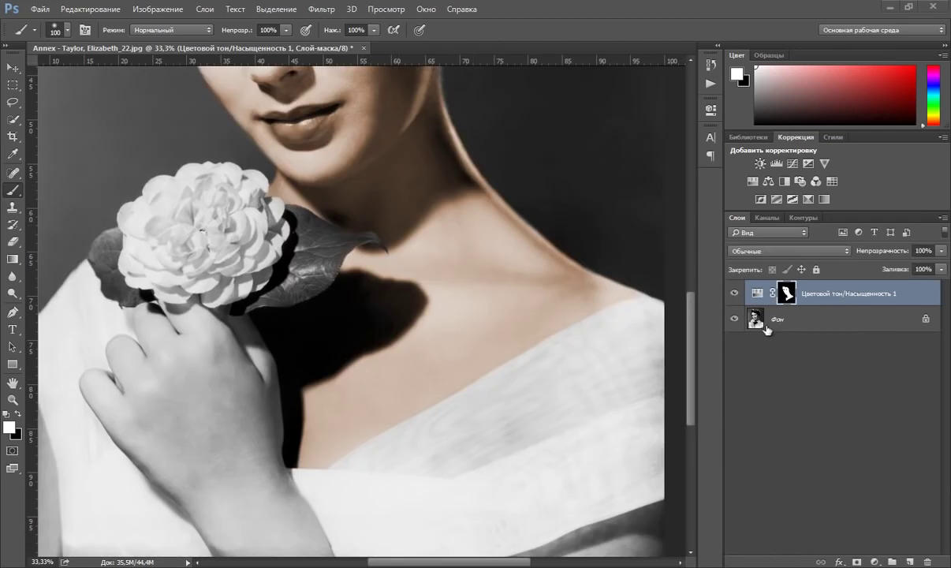
# Pan to the hand and paint skin tone from the fingers down to the wrist.
pyautogui.moveTo(208, 376); pyautogui.dragTo(229, 248)
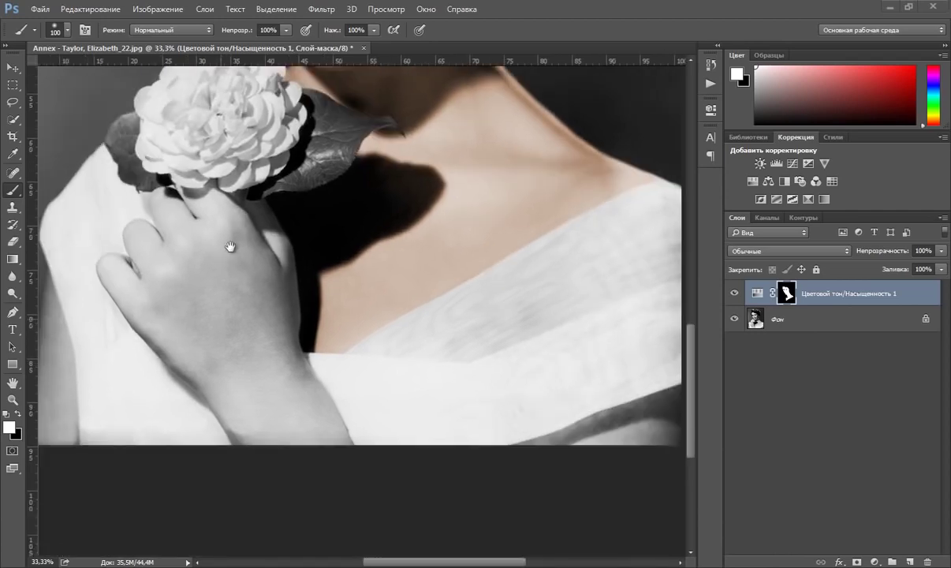
pyautogui.press(']')
pyautogui.press(']')
pyautogui.press(']')
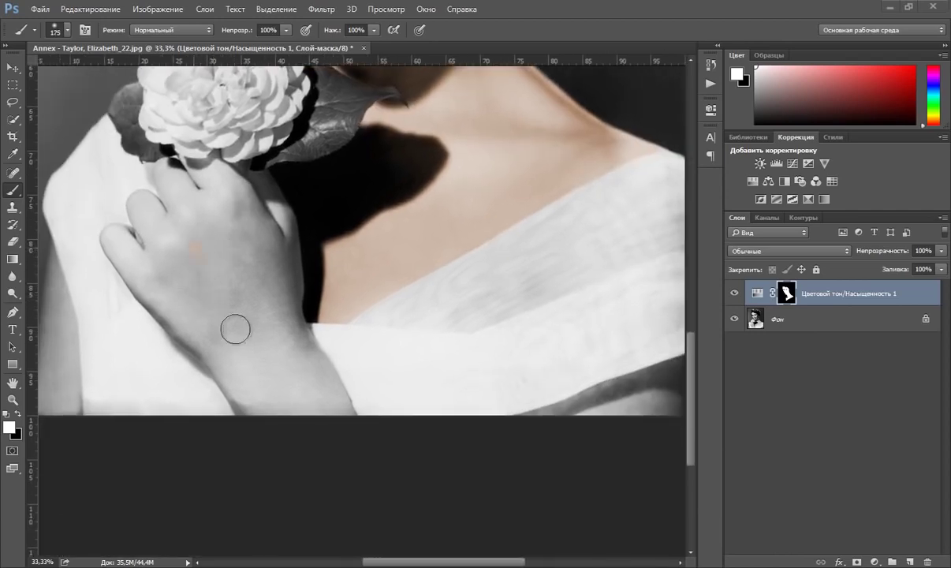
pyautogui.moveTo(233, 327); pyautogui.dragTo(189, 256)
pyautogui.press(']')
pyautogui.press(']')
pyautogui.moveTo(164, 226)
pyautogui.mouseDown()
pyautogui.moveTo(253, 382)
pyautogui.moveTo(322, 410)
pyautogui.moveTo(325, 397)
pyautogui.moveTo(280, 325)
pyautogui.moveTo(274, 343)
pyautogui.moveTo(240, 334)
pyautogui.moveTo(206, 237)
pyautogui.moveTo(245, 234)
pyautogui.moveTo(274, 290)
pyautogui.mouseUp()
pyautogui.press('[')
pyautogui.press('[')
pyautogui.press('[')
pyautogui.moveTo(290, 289)
pyautogui.mouseDown()
pyautogui.moveTo(327, 399)
pyautogui.moveTo(252, 384)
pyautogui.moveTo(240, 400)
pyautogui.mouseUp()
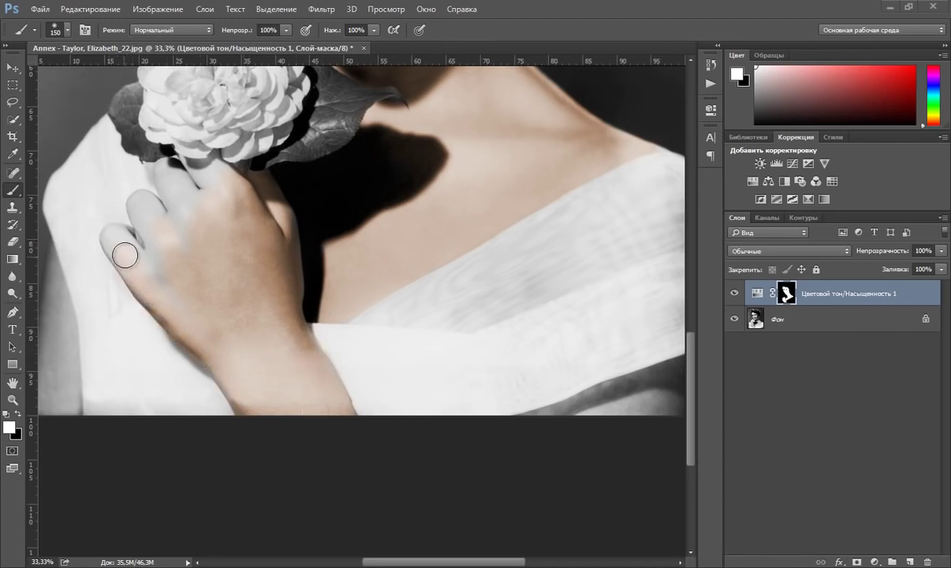
# Tint the lower finger and fingertip below the flower, then check the mask.
pyautogui.moveTo(121, 237)
pyautogui.mouseDown()
pyautogui.moveTo(114, 244)
pyautogui.moveTo(110, 236)
pyautogui.moveTo(142, 249)
pyautogui.moveTo(141, 206)
pyautogui.moveTo(161, 209)
pyautogui.moveTo(189, 236)
pyautogui.moveTo(191, 273)
pyautogui.moveTo(178, 191)
pyautogui.moveTo(170, 195)
pyautogui.moveTo(179, 177)
pyautogui.moveTo(225, 177)
pyautogui.mouseUp()
pyautogui.press('[')
pyautogui.press('[')
pyautogui.press('[')
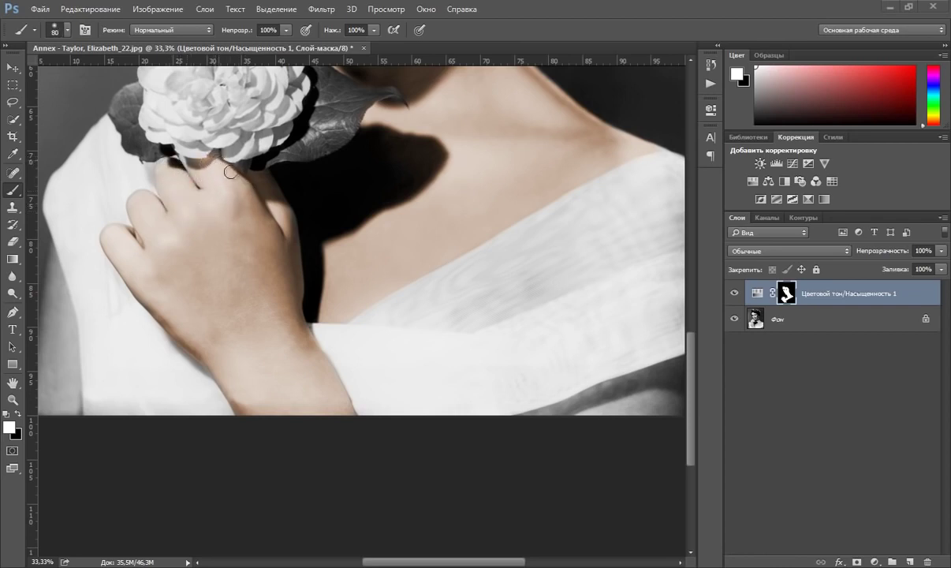
pyautogui.click(191, 167)
pyautogui.keyDown('alt'); pyautogui.click(786, 293); pyautogui.keyUp('alt')
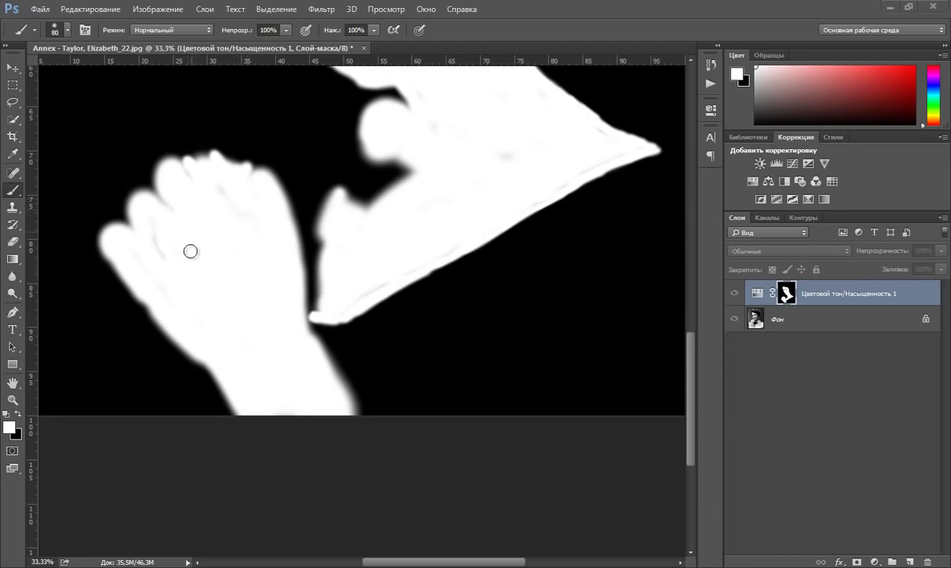
pyautogui.keyDown('alt'); pyautogui.click(786, 294); pyautogui.keyUp('alt')
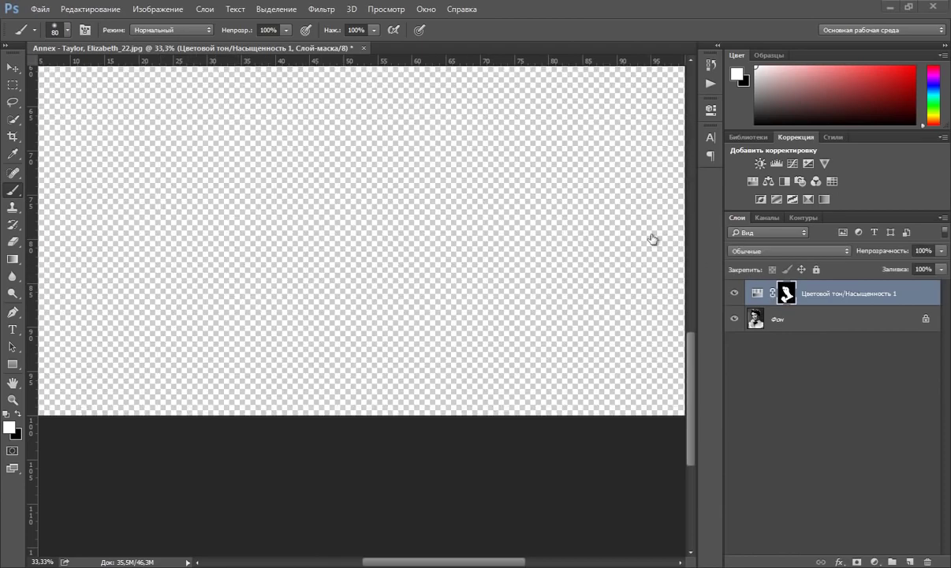
# Zoom in and center the view on the flower and hand.
pyautogui.press('z')
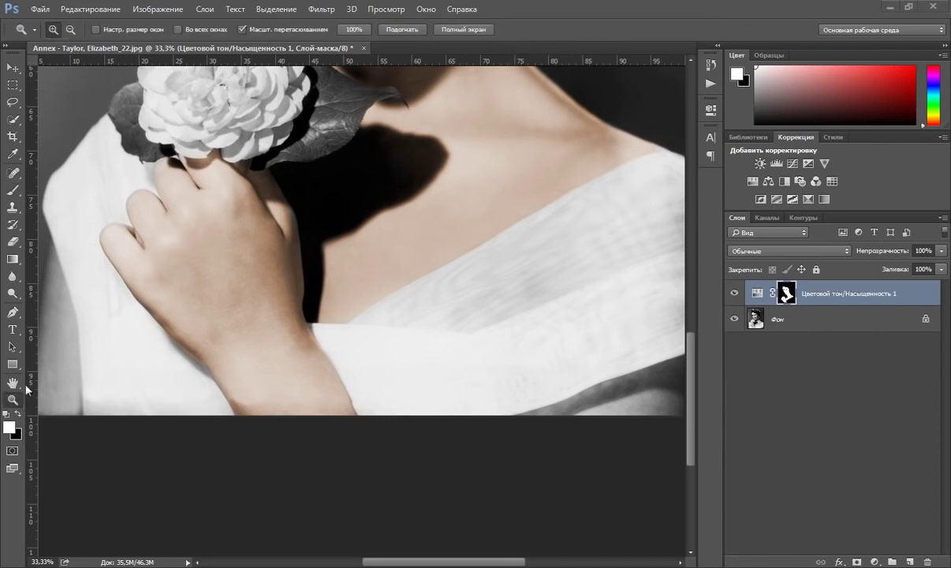
pyautogui.rightClick(304, 295)
pyautogui.click(331, 375)
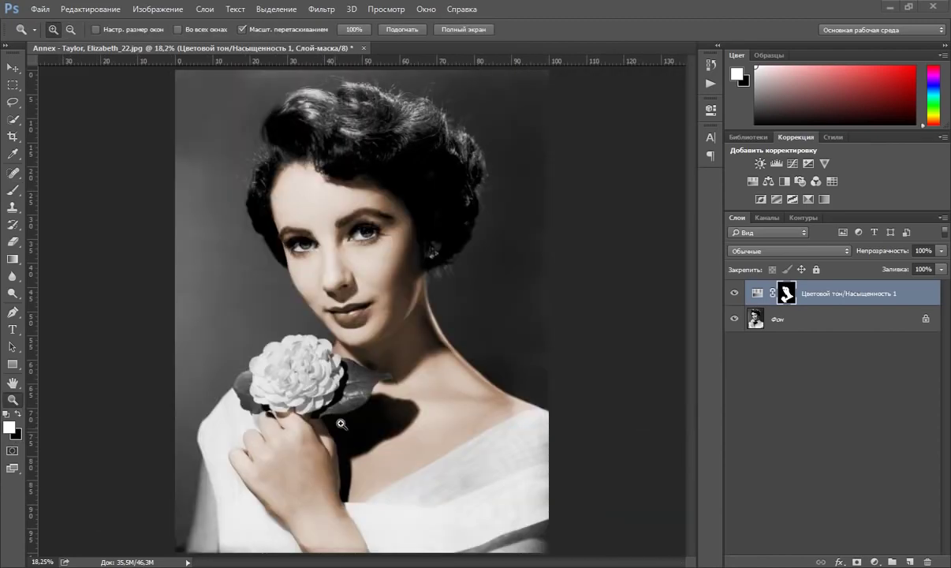
pyautogui.scroll(-3, 261, 389)
pyautogui.scroll(-2, 176, 418)
pyautogui.click(161, 386)
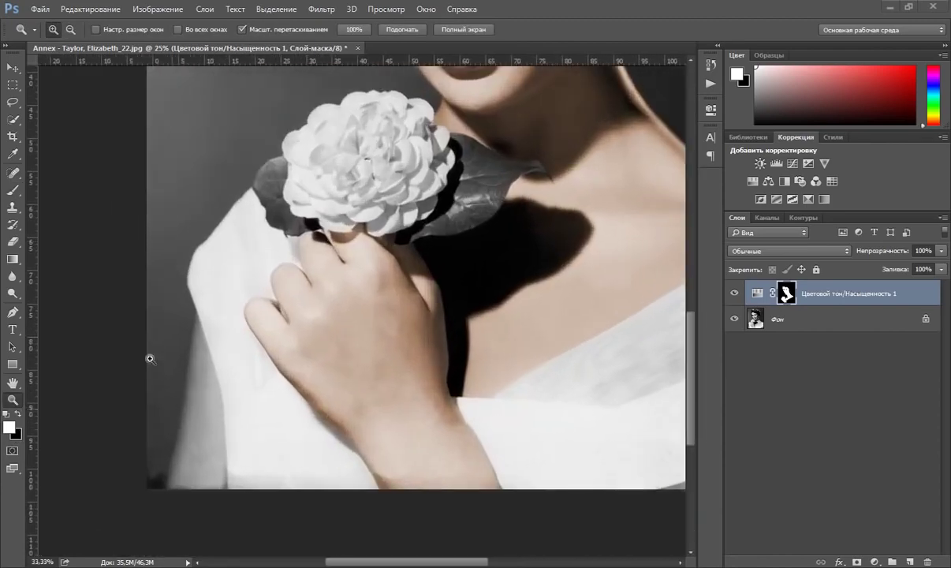
pyautogui.click(191, 360)
pyautogui.moveTo(203, 325); pyautogui.dragTo(238, 280)
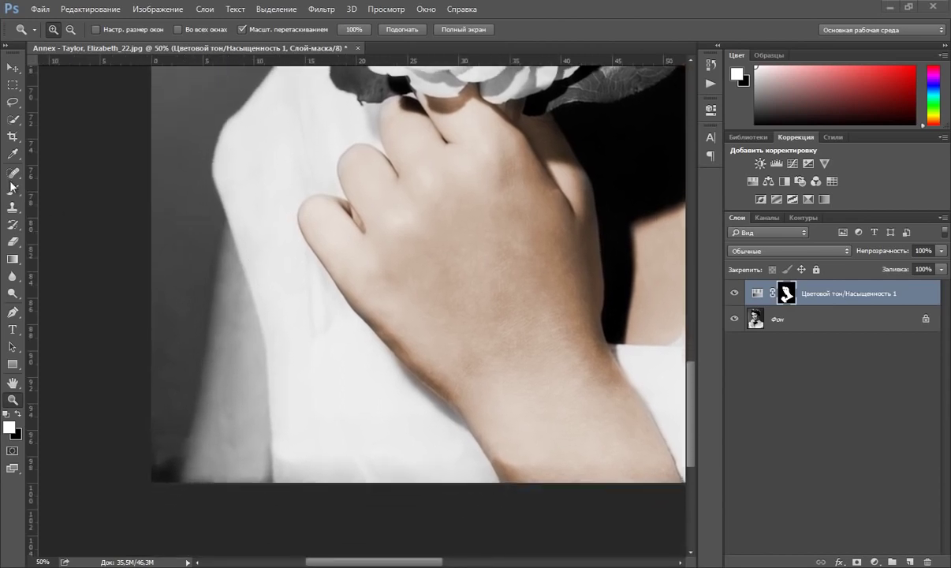
# Paint skin tone along the left arm's lower edge with a size-80 brush.
pyautogui.press('b')
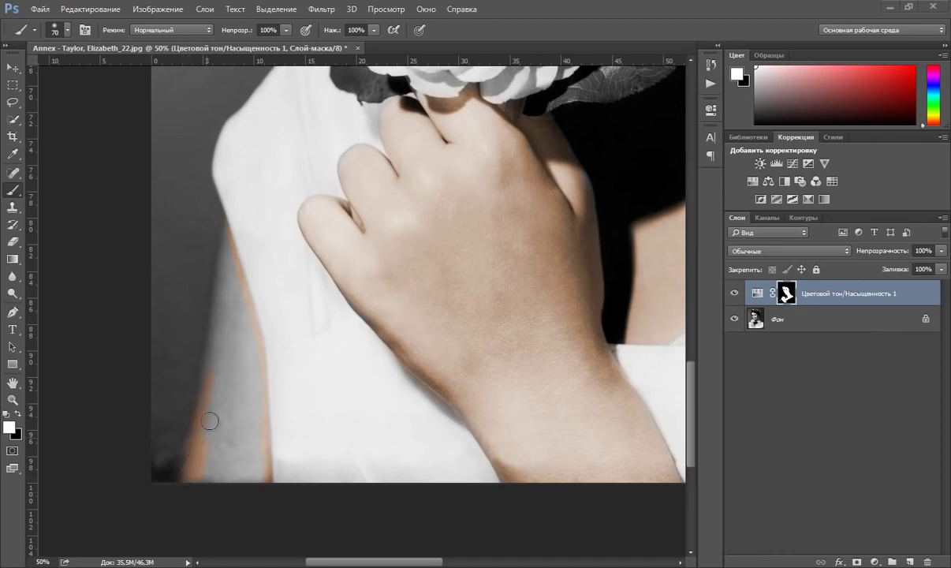
pyautogui.moveTo(209, 421); pyautogui.dragTo(209, 378)
pyautogui.press(']')
pyautogui.moveTo(204, 455)
pyautogui.mouseDown()
pyautogui.moveTo(216, 452)
pyautogui.moveTo(245, 476)
pyautogui.moveTo(253, 464)
pyautogui.moveTo(251, 361)
pyautogui.moveTo(193, 418)
pyautogui.moveTo(203, 398)
pyautogui.mouseUp()
pyautogui.moveTo(208, 348)
pyautogui.mouseDown()
pyautogui.moveTo(214, 244)
pyautogui.moveTo(243, 338)
pyautogui.mouseUp()
pyautogui.press('[')
pyautogui.press('[')
# Fit the whole photo on screen.
pyautogui.click(13, 400)
pyautogui.rightClick(389, 338)
pyautogui.click(407, 341)
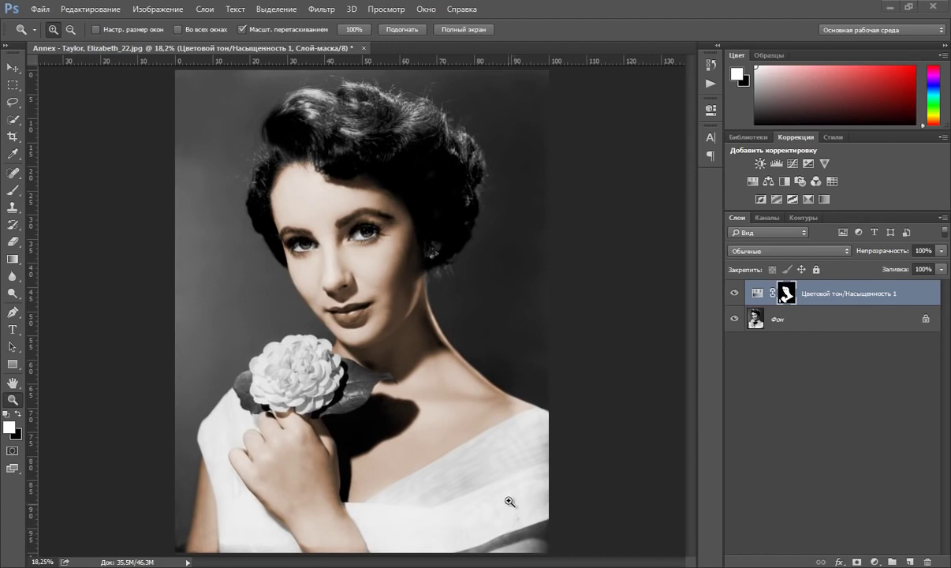
# Zoom into the lower right and paint skin colour below the dress with a size-125 brush.
pyautogui.moveTo(512, 503); pyautogui.dragTo(520, 486)
pyautogui.moveTo(460, 441)
pyautogui.mouseDown()
pyautogui.moveTo(425, 322)
pyautogui.moveTo(402, 317)
pyautogui.mouseUp()
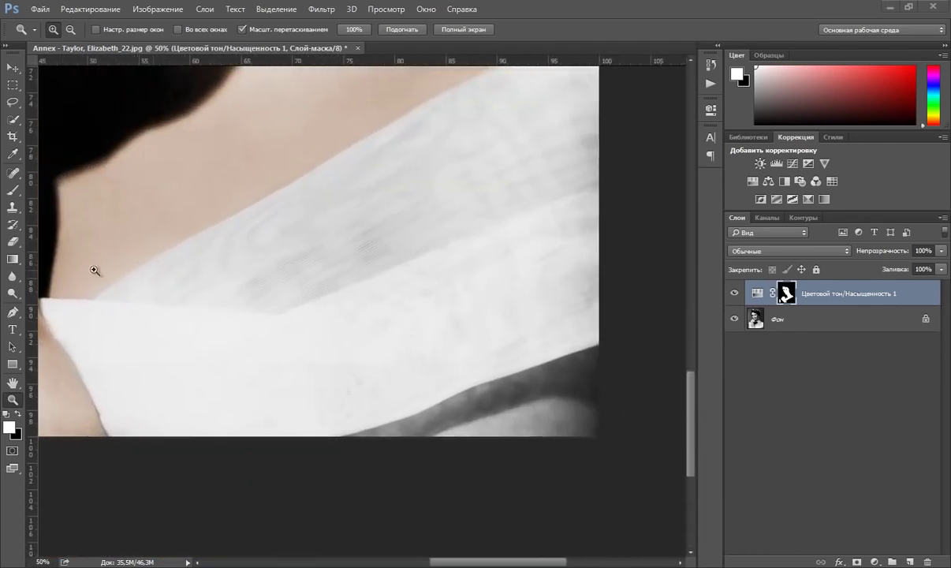
pyautogui.click(13, 191)
pyautogui.press(']')
pyautogui.press(']')
pyautogui.press(']')
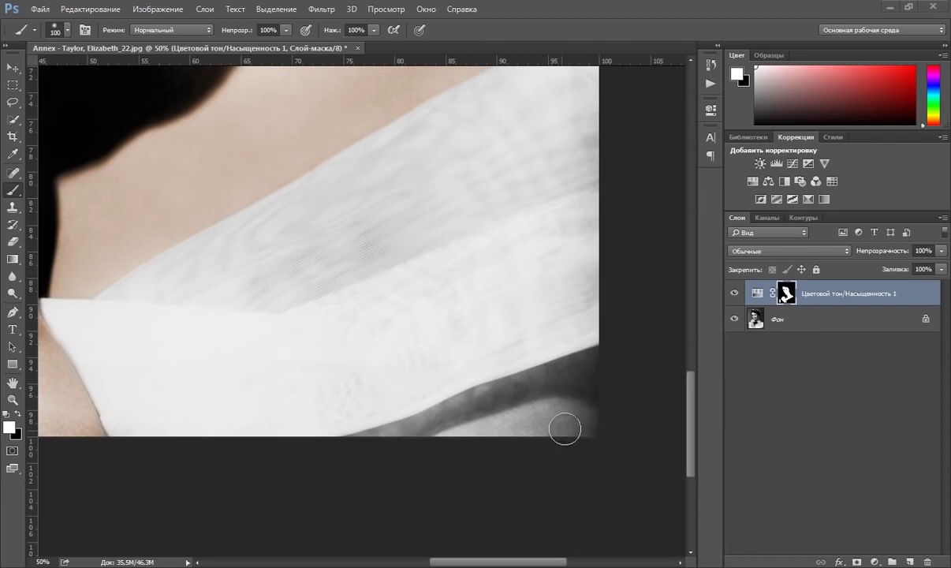
pyautogui.moveTo(599, 426)
pyautogui.mouseDown()
pyautogui.moveTo(469, 442)
pyautogui.moveTo(458, 395)
pyautogui.moveTo(414, 440)
pyautogui.moveTo(597, 391)
pyautogui.moveTo(538, 379)
pyautogui.moveTo(580, 396)
pyautogui.moveTo(515, 393)
pyautogui.moveTo(369, 441)
pyautogui.moveTo(426, 433)
pyautogui.moveTo(520, 386)
pyautogui.moveTo(404, 410)
pyautogui.moveTo(390, 446)
pyautogui.moveTo(359, 446)
pyautogui.mouseUp()
pyautogui.press('[')
pyautogui.press('[')
# Fit the photo on screen, then zoom in slightly on the portrait.
pyautogui.click(14, 400)
pyautogui.rightClick(365, 295)
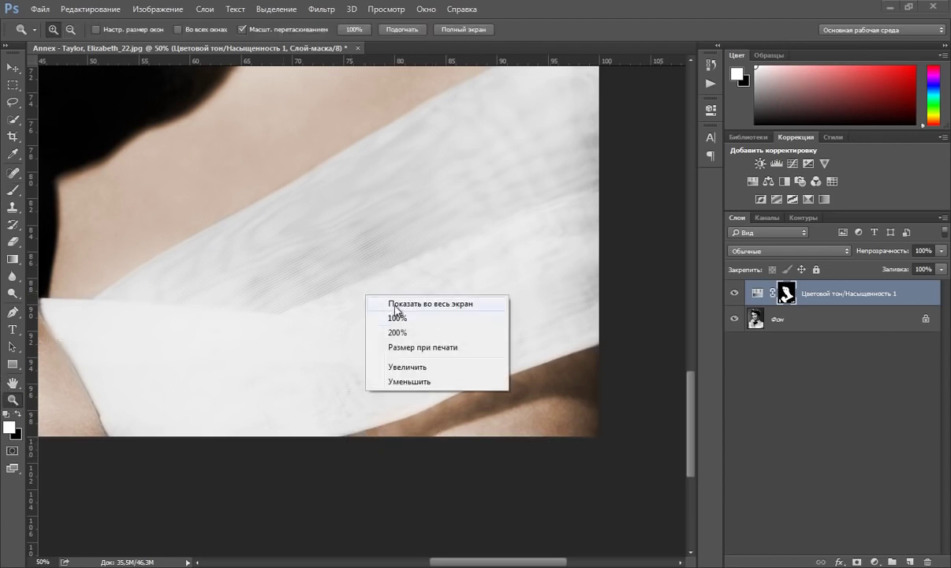
pyautogui.click(396, 303)
pyautogui.click(356, 284)
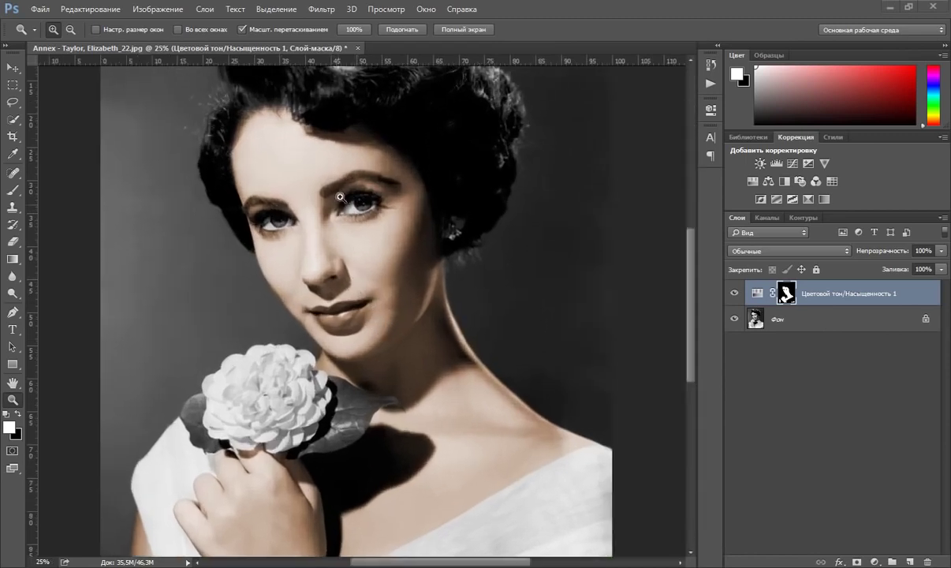
# Zoom in on the eyes and set a size-45 brush at 25% opacity.
pyautogui.click(367, 197)
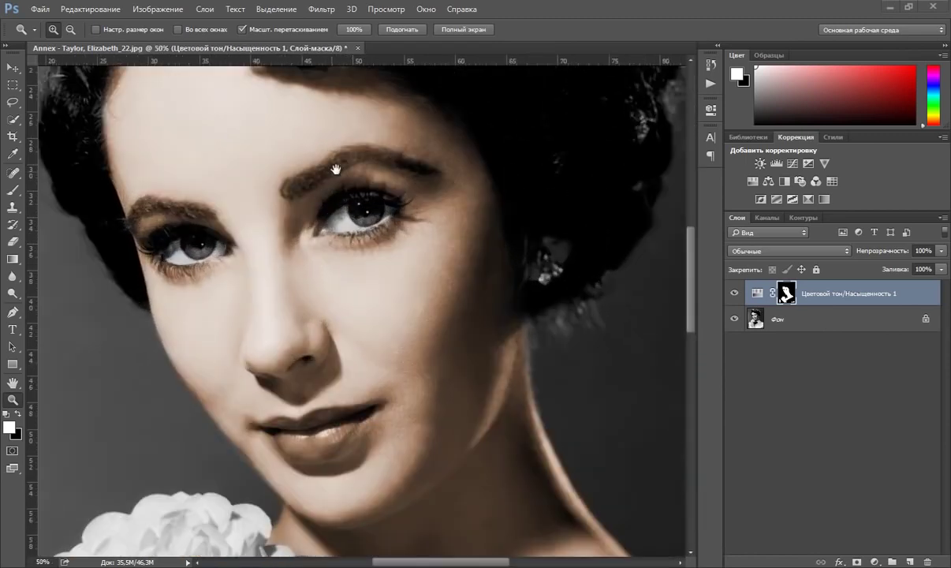
pyautogui.click(340, 163)
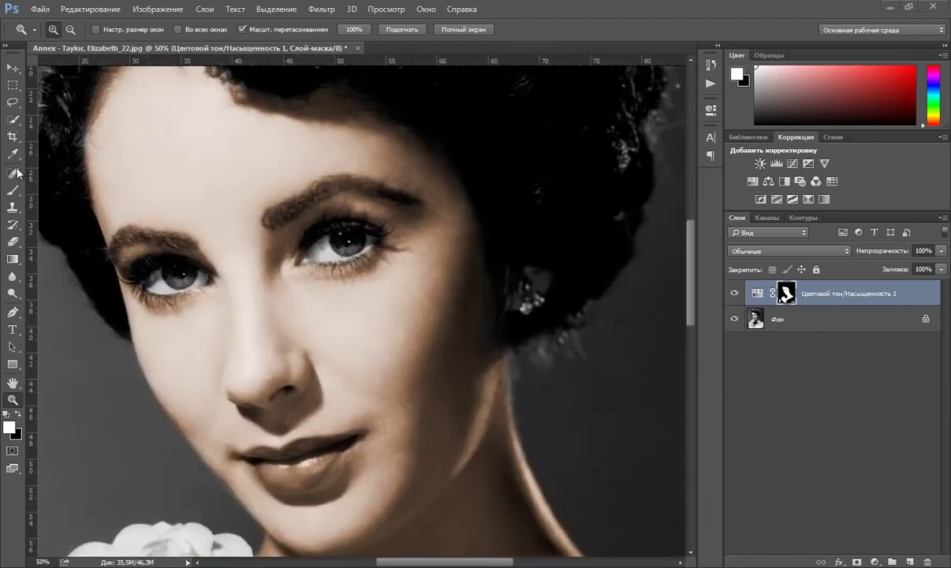
pyautogui.click(13, 190)
pyautogui.click(285, 30)
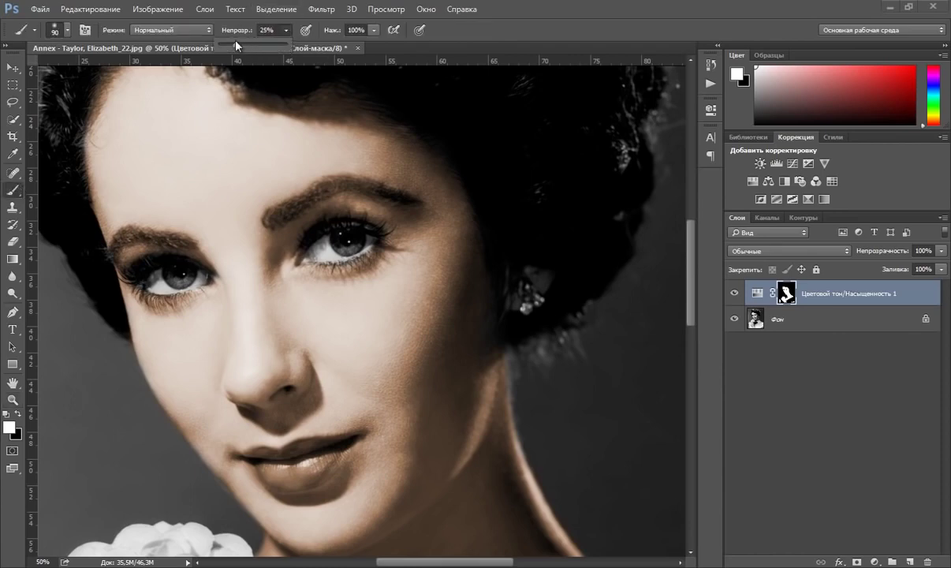
pyautogui.click(509, 36)
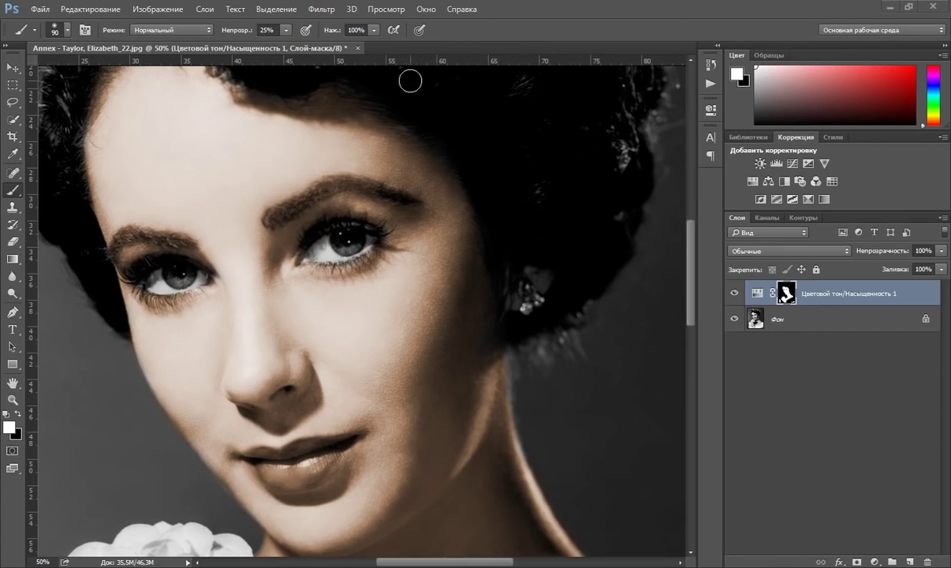
pyautogui.press('x')
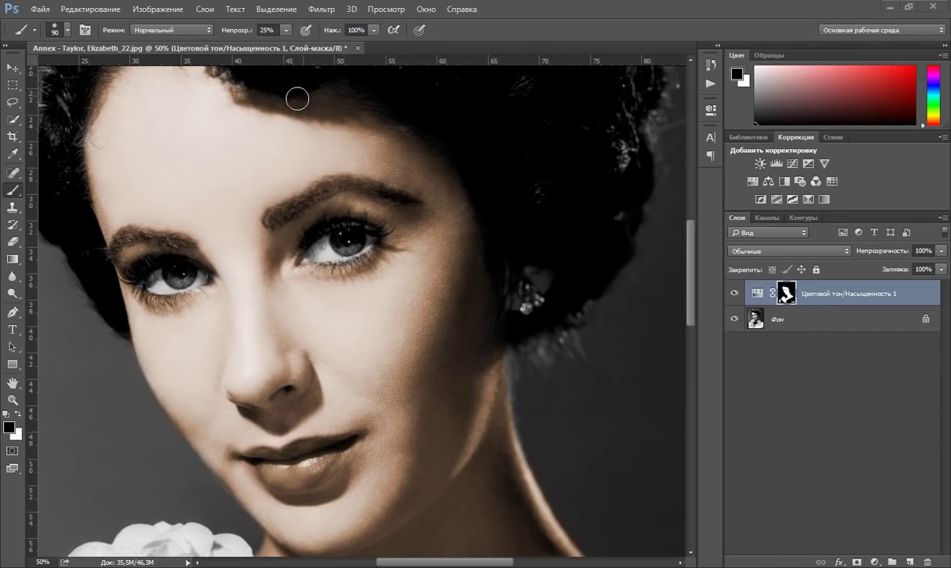
pyautogui.press('[')
pyautogui.press('[')
pyautogui.press('[')
# Paint black to remove the tint from the left eyebrow, around the right eye and the left eye's lashes.
pyautogui.press('x')
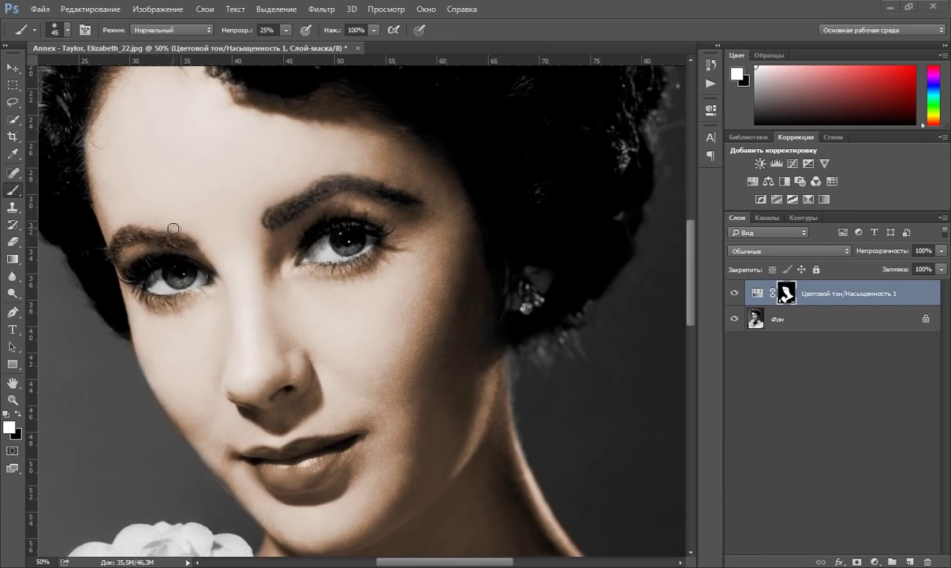
pyautogui.press('x')
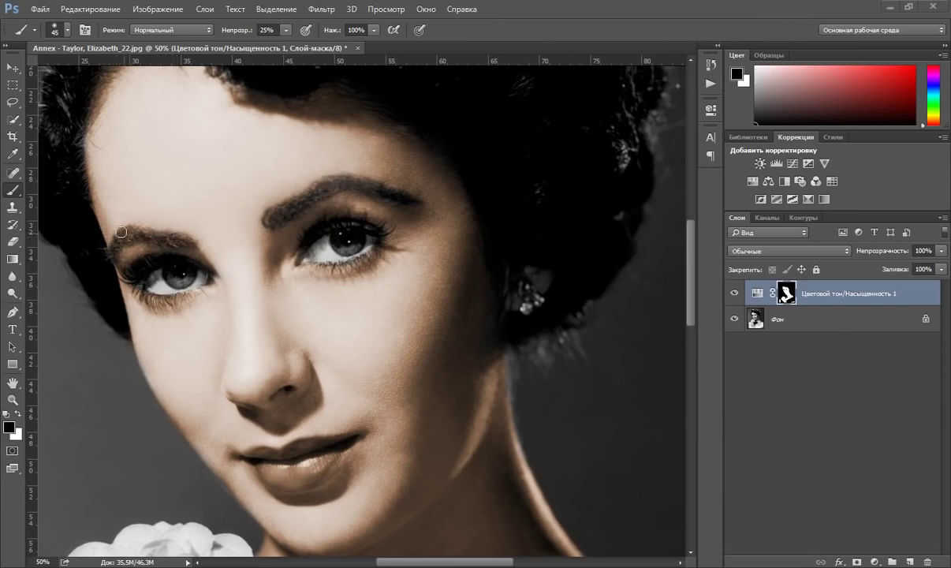
pyautogui.moveTo(121, 232)
pyautogui.mouseDown()
pyautogui.moveTo(158, 225)
pyautogui.moveTo(120, 225)
pyautogui.moveTo(187, 236)
pyautogui.moveTo(136, 225)
pyautogui.moveTo(132, 236)
pyautogui.mouseUp()
pyautogui.moveTo(320, 253); pyautogui.dragTo(348, 237)
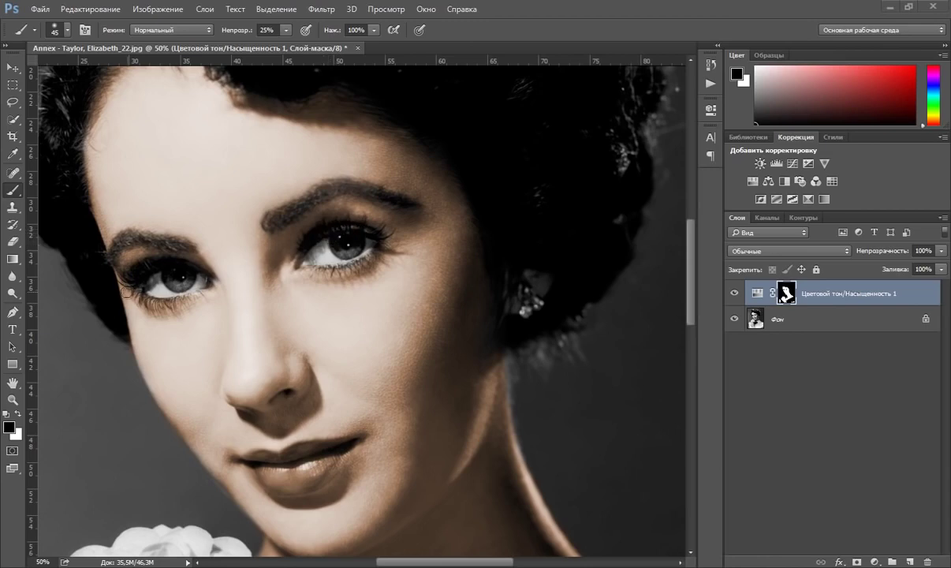
pyautogui.moveTo(128, 275); pyautogui.dragTo(188, 278)
pyautogui.click(874, 562)
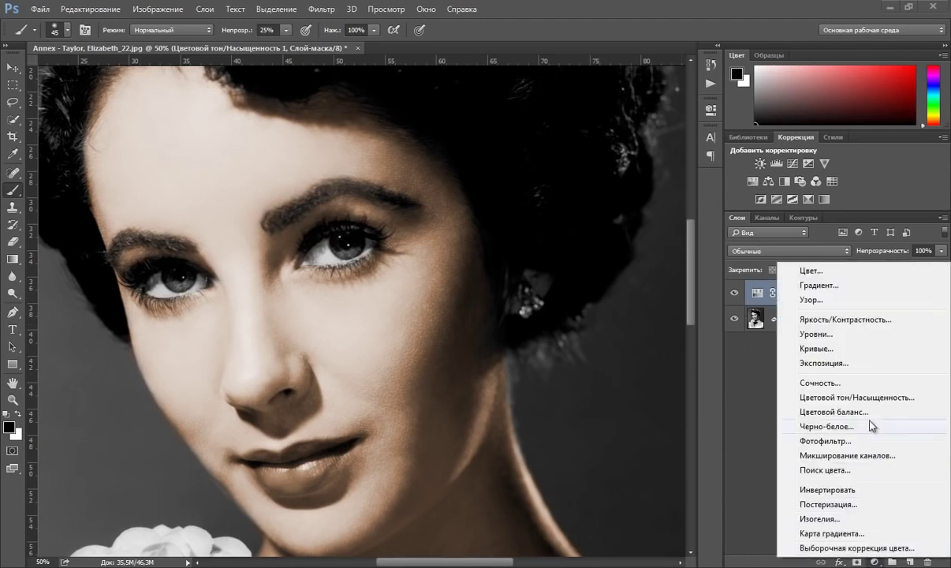
# Add a Vibrance adjustment layer, then delete it as unwanted.
pyautogui.click(818, 381)
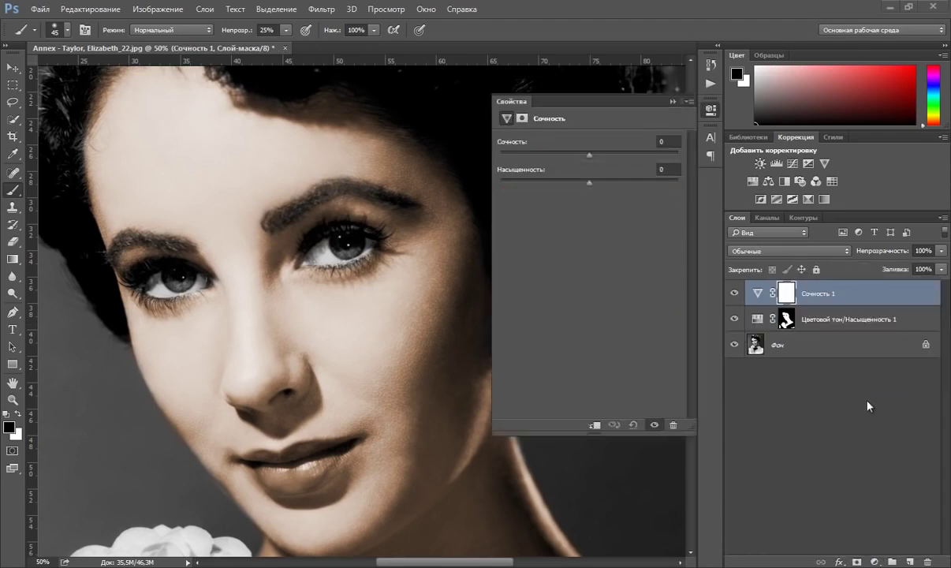
pyautogui.click(672, 98)
pyautogui.press('Delete')
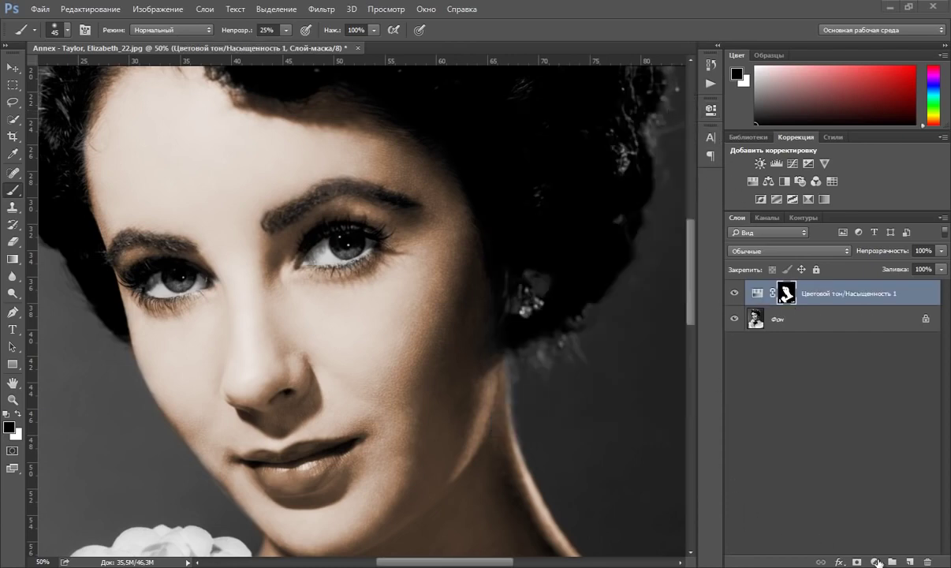
# Add a second Hue/Saturation layer colorized blue at hue 208, saturation 25.
pyautogui.click(876, 562)
pyautogui.click(825, 382)
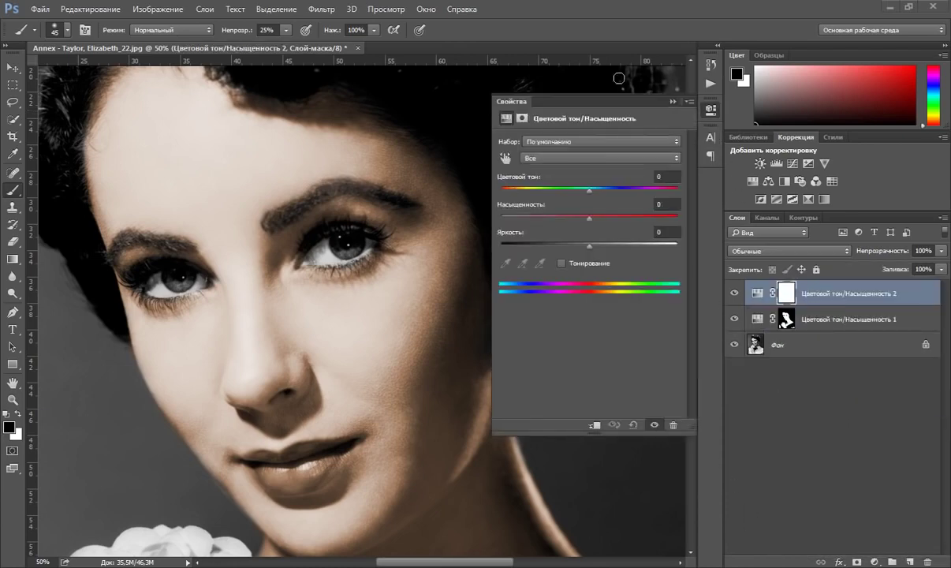
pyautogui.click(561, 265)
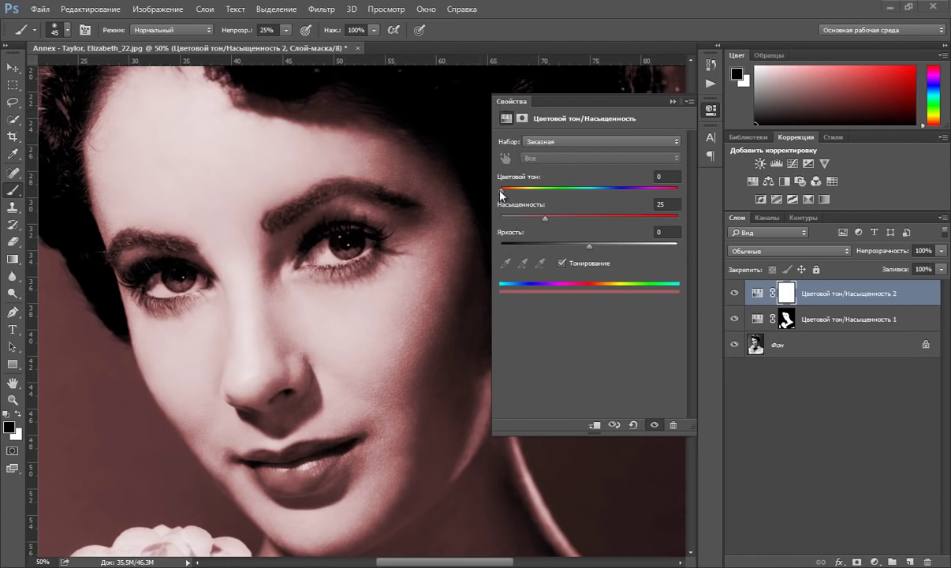
pyautogui.moveTo(502, 191); pyautogui.dragTo(604, 207)
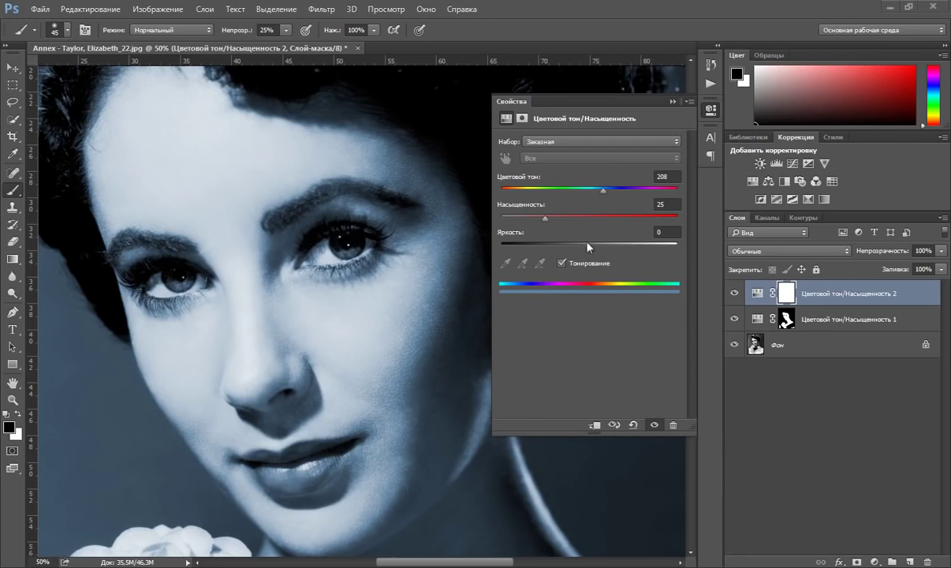
pyautogui.click(673, 101)
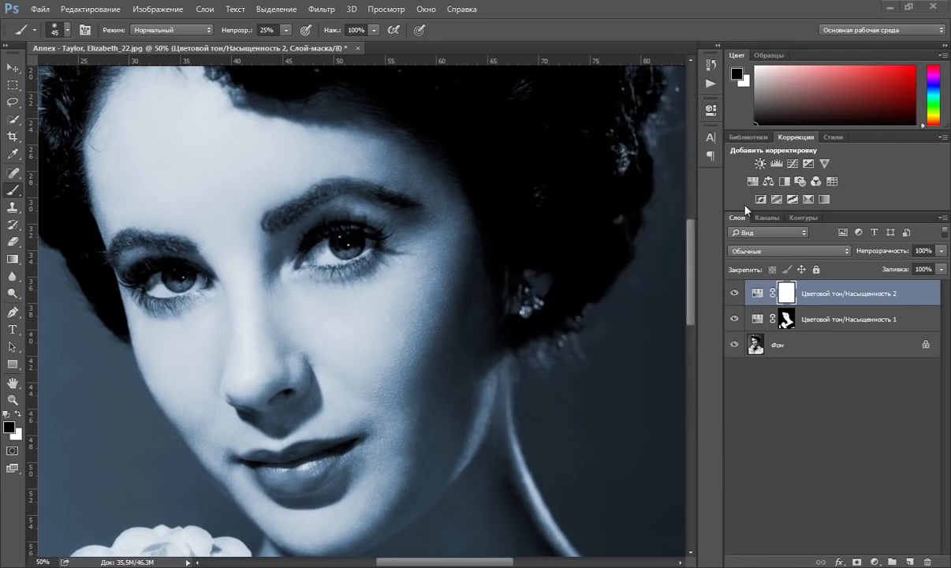
# Invert the blue layer's mask and paint both irises white at 100% opacity.
pyautogui.hotkey('ctrl', 'i')
pyautogui.press('x')
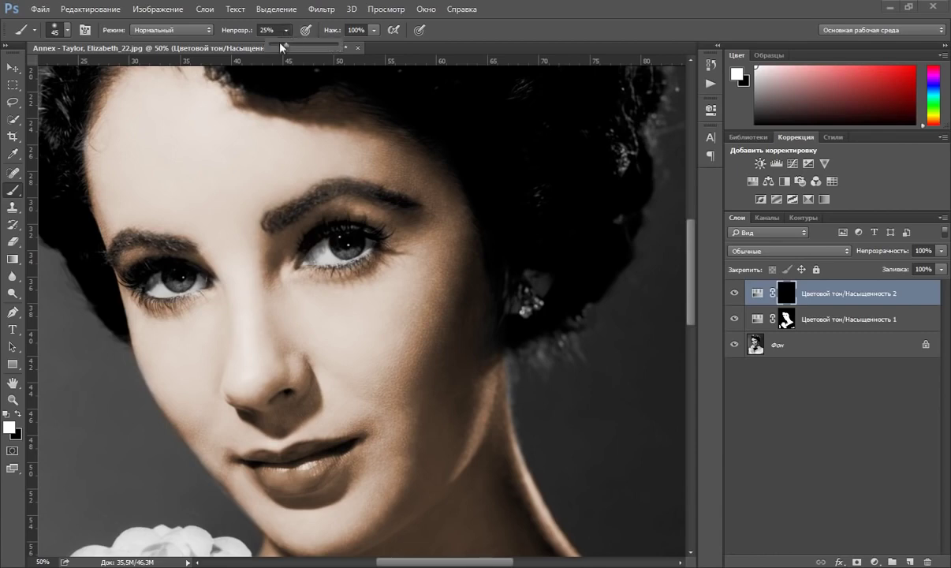
pyautogui.press('0')
pyautogui.moveTo(355, 249); pyautogui.dragTo(358, 247)
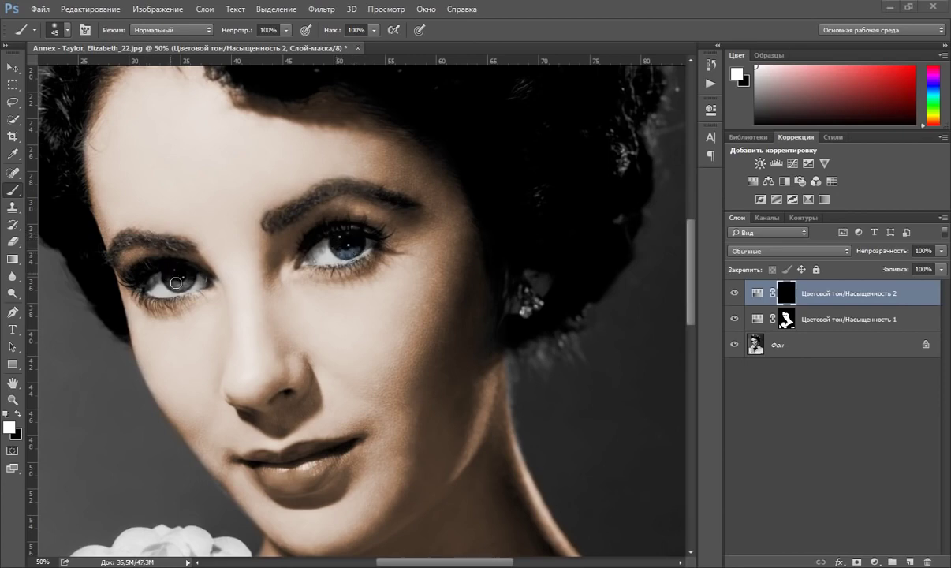
pyautogui.moveTo(176, 282)
pyautogui.mouseDown()
pyautogui.moveTo(189, 277)
pyautogui.moveTo(165, 303)
pyautogui.mouseUp()
# Reopen the eye layer's Hue/Saturation settings and fine-tune its hue toward 187.
pyautogui.doubleClick(756, 292)
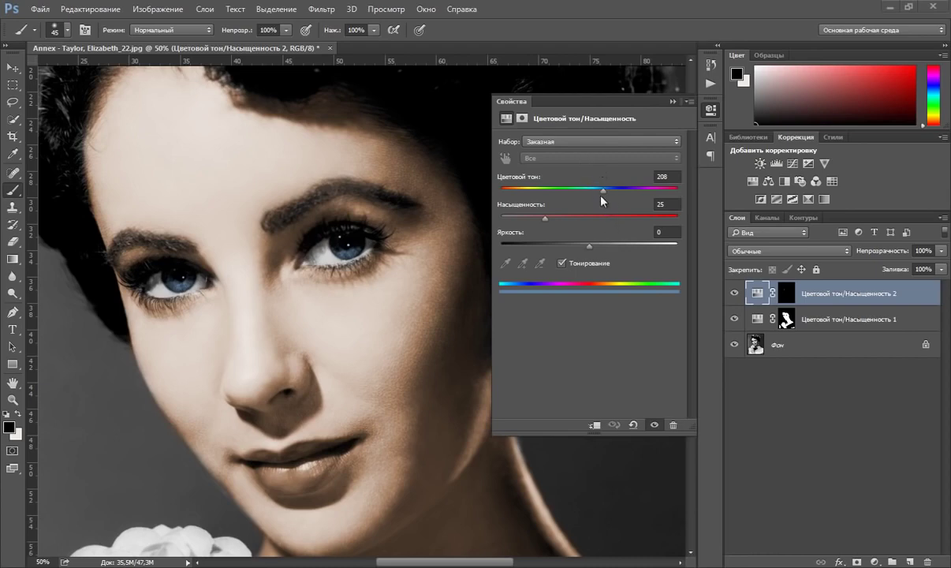
pyautogui.moveTo(603, 191)
pyautogui.mouseDown()
pyautogui.moveTo(574, 194)
pyautogui.moveTo(623, 194)
pyautogui.moveTo(505, 194)
pyautogui.moveTo(606, 197)
pyautogui.mouseUp()
pyautogui.click(672, 101)
pyautogui.click(12, 400)
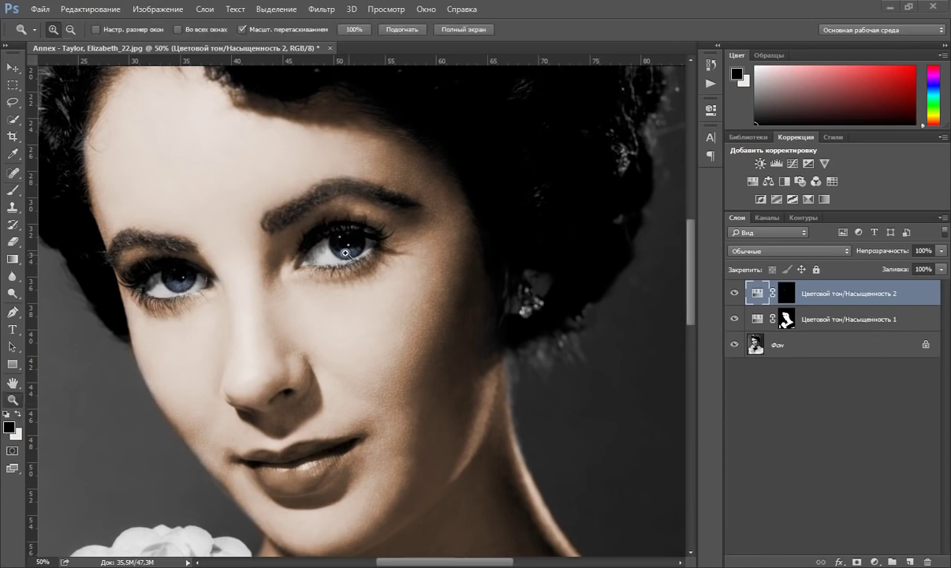
# Zoom out to the whole portrait, then zoom in on the flower and leaves.
pyautogui.rightClick(365, 251)
pyautogui.click(386, 261)
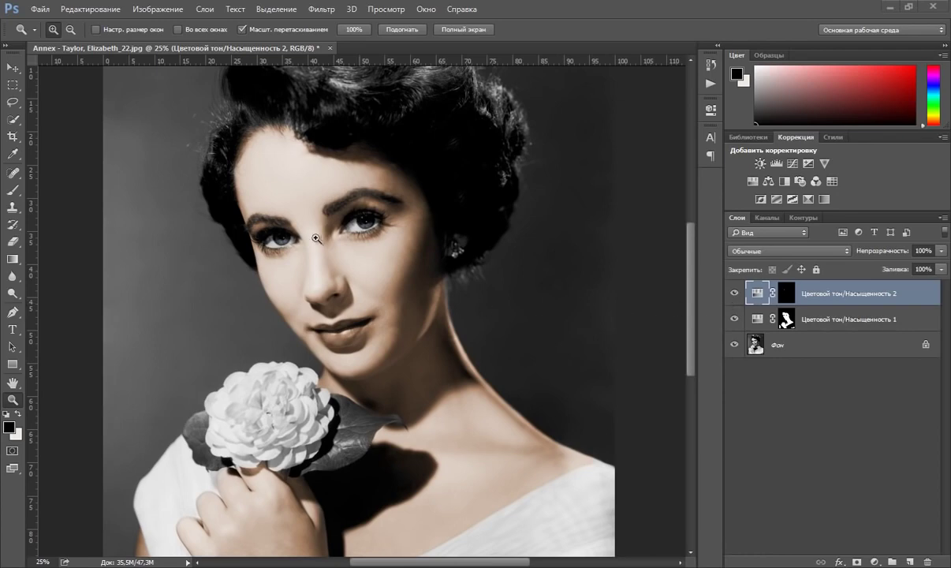
pyautogui.click(329, 415)
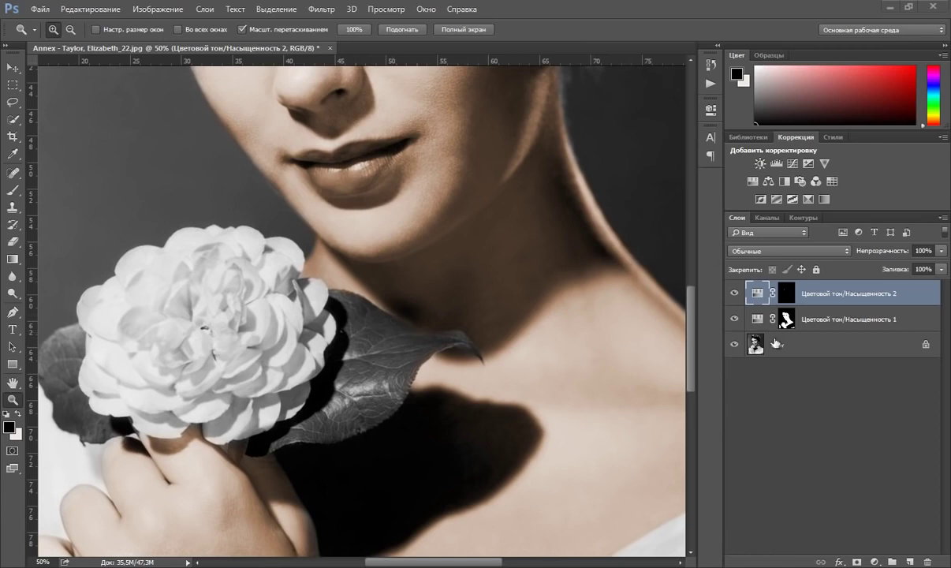
# Add a third Hue/Saturation layer colorized green (hue 93, saturation 36) with its mask filled black.
pyautogui.click(876, 563)
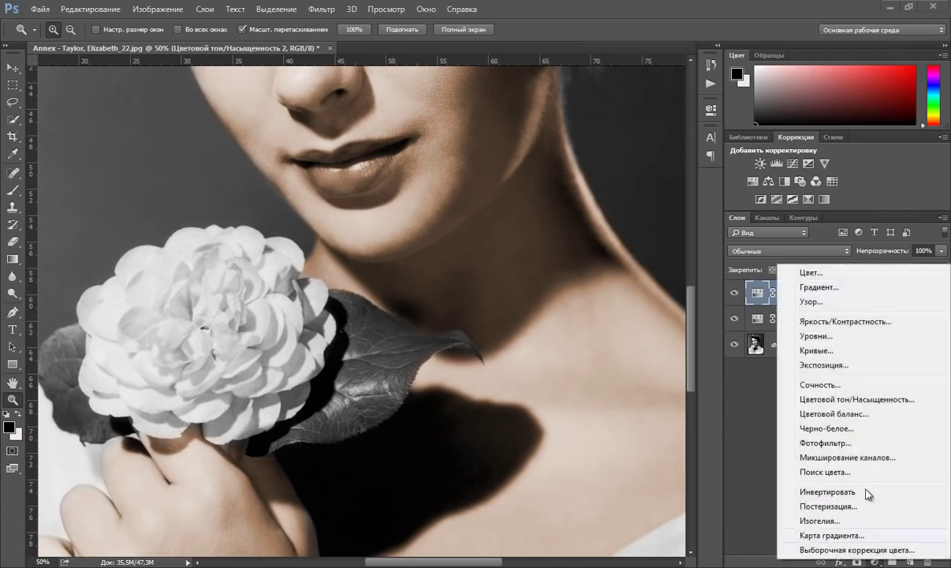
pyautogui.click(875, 401)
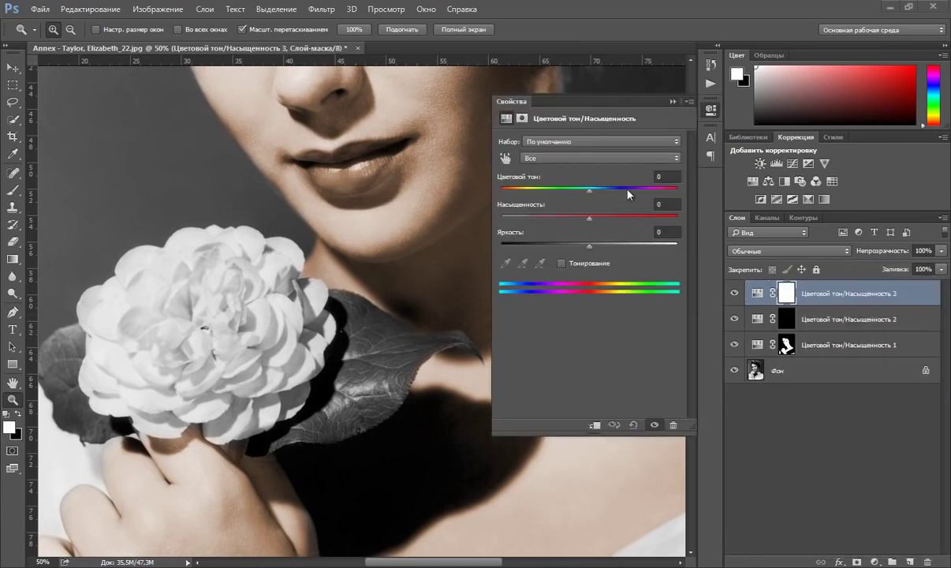
pyautogui.click(562, 263)
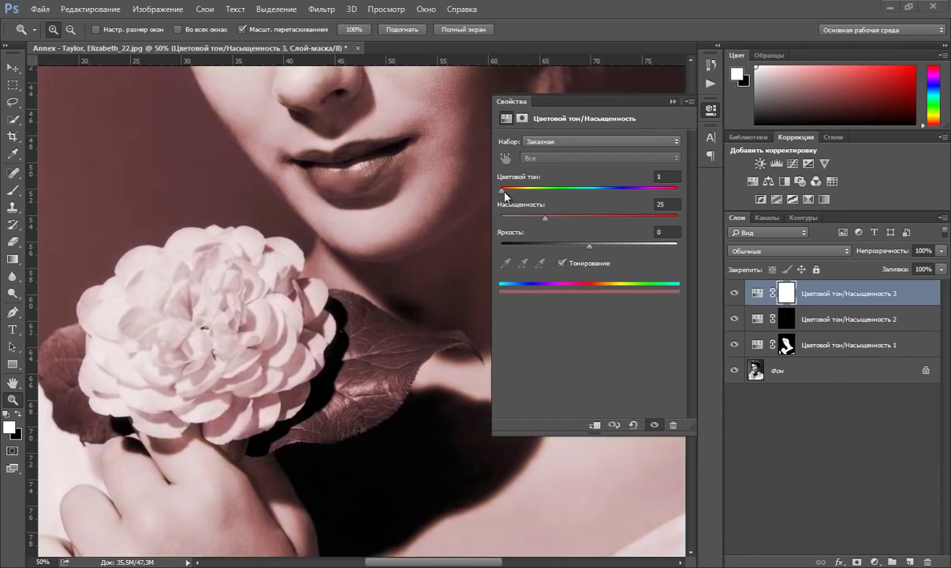
pyautogui.moveTo(504, 191); pyautogui.dragTo(539, 197)
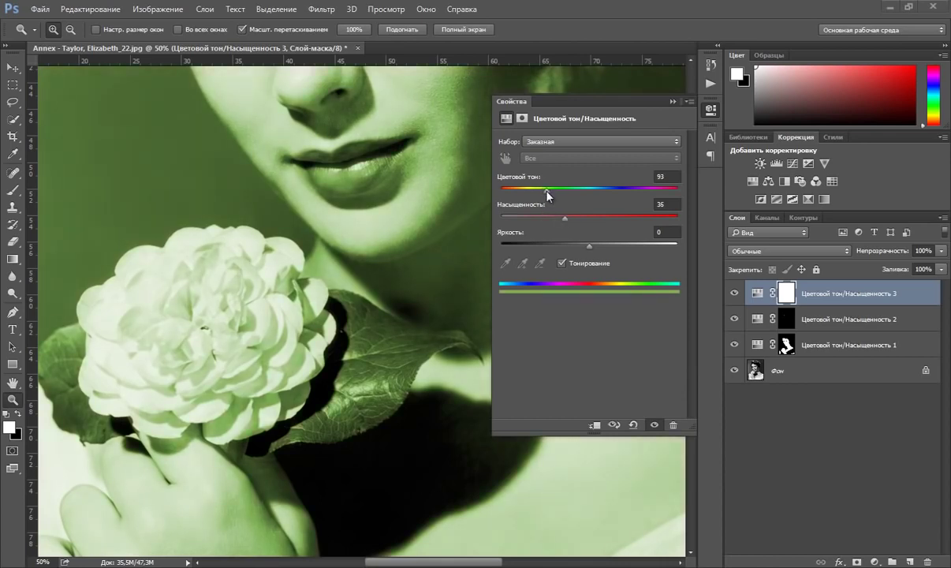
pyautogui.click(673, 101)
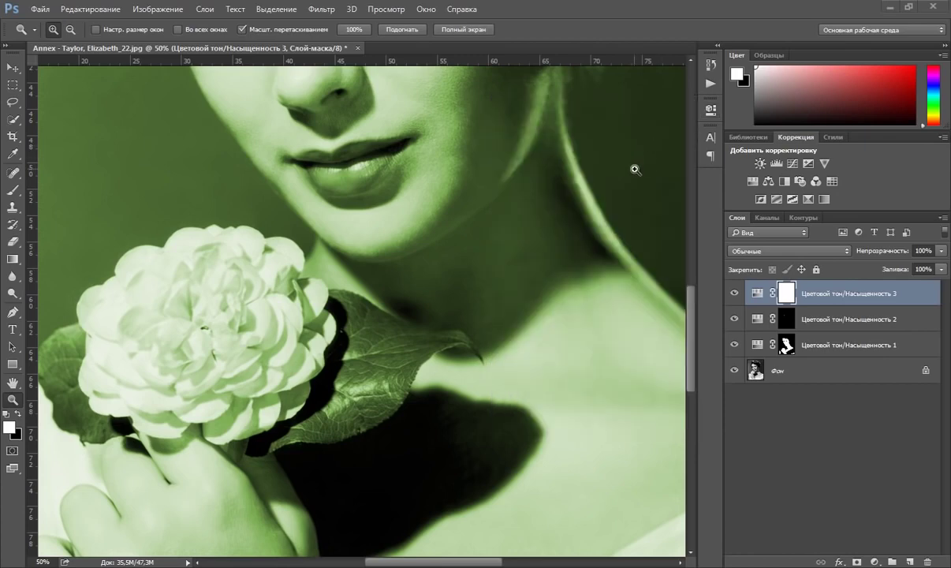
pyautogui.press('x')
pyautogui.press('alt')
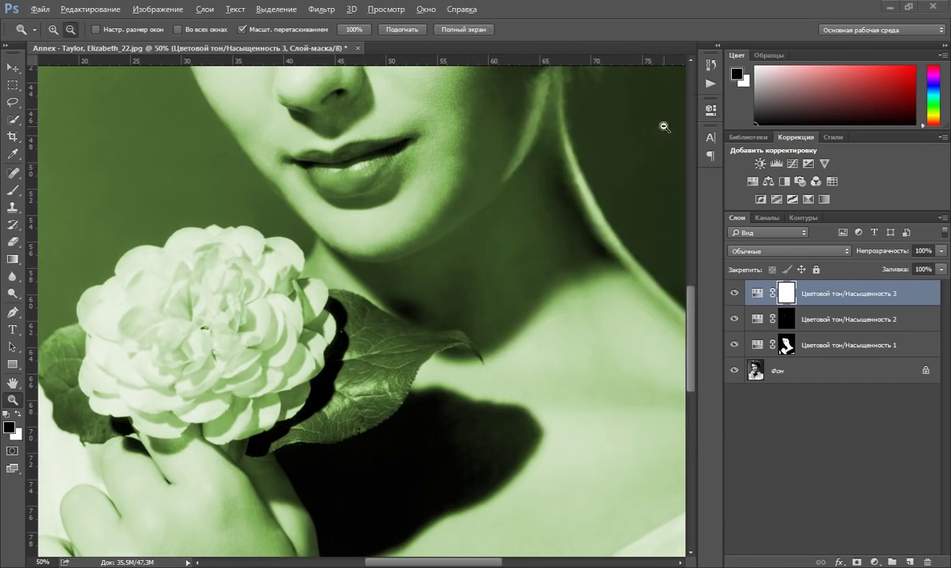
pyautogui.hotkey('alt', 'BackSpace')
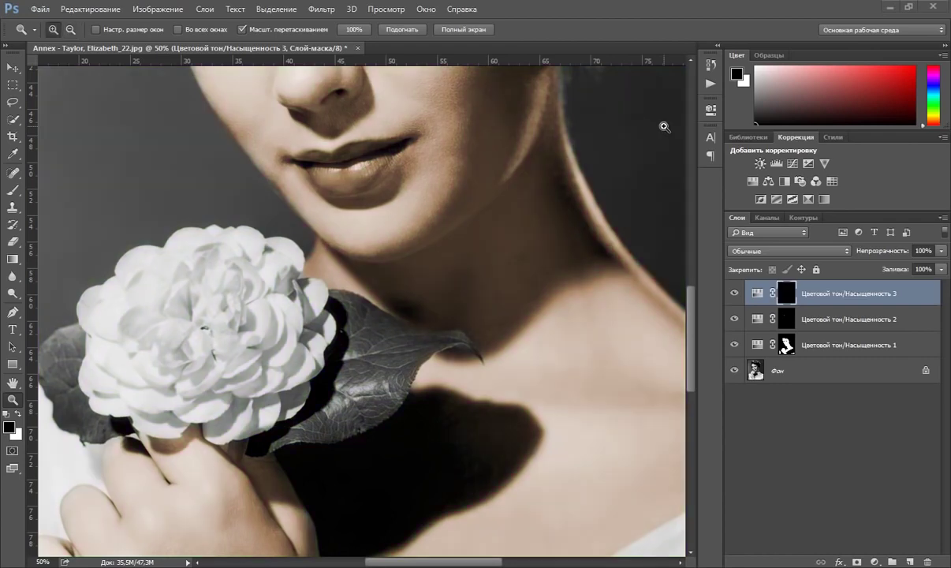
# Paint white with the Brush on the third layer's mask over the whole large leaf, tip included.
pyautogui.click(12, 192)
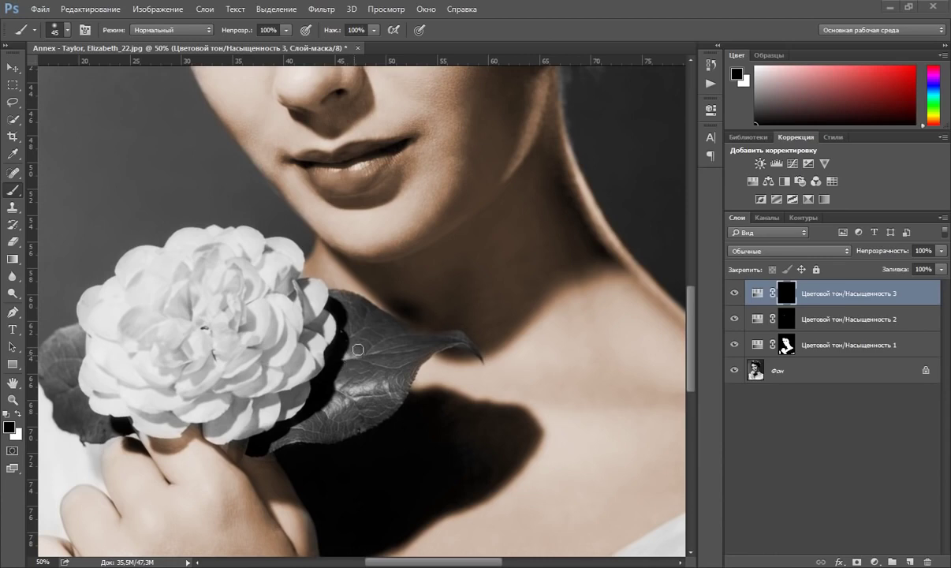
pyautogui.press('x')
pyautogui.moveTo(355, 381); pyautogui.dragTo(338, 297)
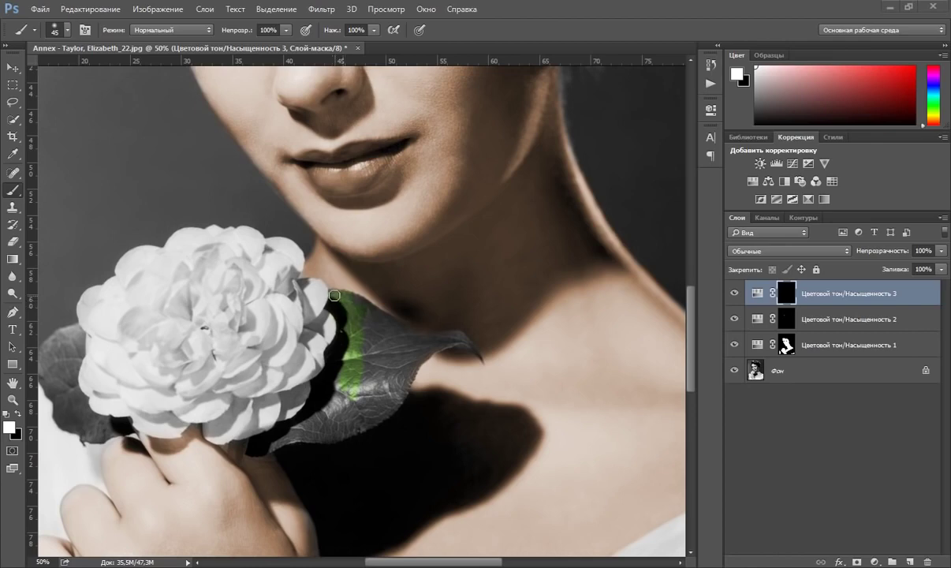
pyautogui.moveTo(334, 295); pyautogui.dragTo(381, 315)
pyautogui.moveTo(388, 321)
pyautogui.mouseDown()
pyautogui.moveTo(370, 319)
pyautogui.moveTo(333, 386)
pyautogui.moveTo(296, 398)
pyautogui.moveTo(344, 413)
pyautogui.moveTo(303, 404)
pyautogui.moveTo(357, 380)
pyautogui.moveTo(378, 408)
pyautogui.mouseUp()
pyautogui.moveTo(334, 435)
pyautogui.mouseDown()
pyautogui.moveTo(393, 383)
pyautogui.moveTo(379, 363)
pyautogui.moveTo(404, 391)
pyautogui.moveTo(388, 351)
pyautogui.moveTo(352, 359)
pyautogui.moveTo(339, 372)
pyautogui.moveTo(344, 382)
pyautogui.moveTo(303, 387)
pyautogui.moveTo(261, 412)
pyautogui.moveTo(343, 388)
pyautogui.moveTo(348, 401)
pyautogui.moveTo(334, 388)
pyautogui.moveTo(363, 325)
pyautogui.moveTo(395, 367)
pyautogui.moveTo(414, 372)
pyautogui.moveTo(431, 343)
pyautogui.moveTo(402, 332)
pyautogui.moveTo(452, 347)
pyautogui.mouseUp()
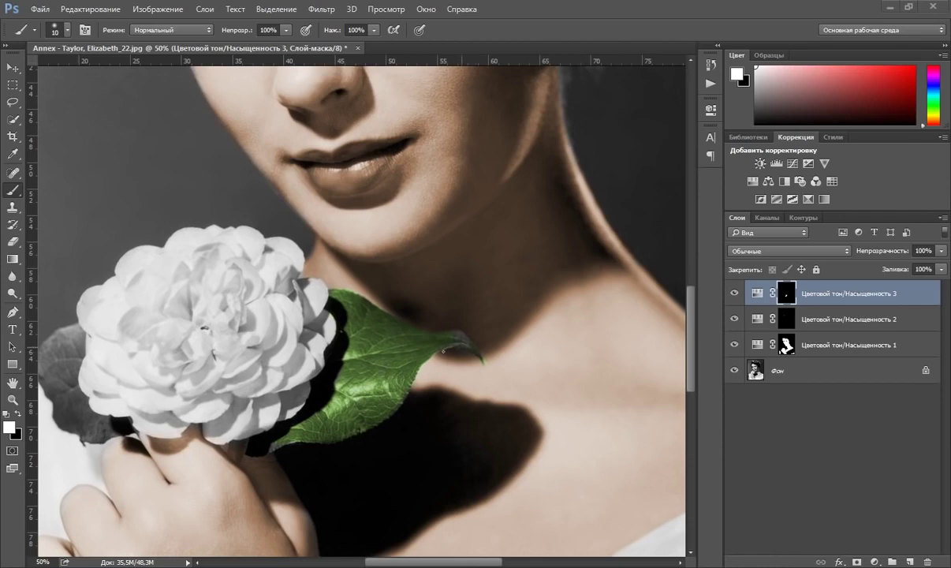
# Zoom in on the leaf tip and paint black to refine its green edge.
pyautogui.press('x')
pyautogui.click(13, 400)
pyautogui.moveTo(501, 339); pyautogui.dragTo(401, 316)
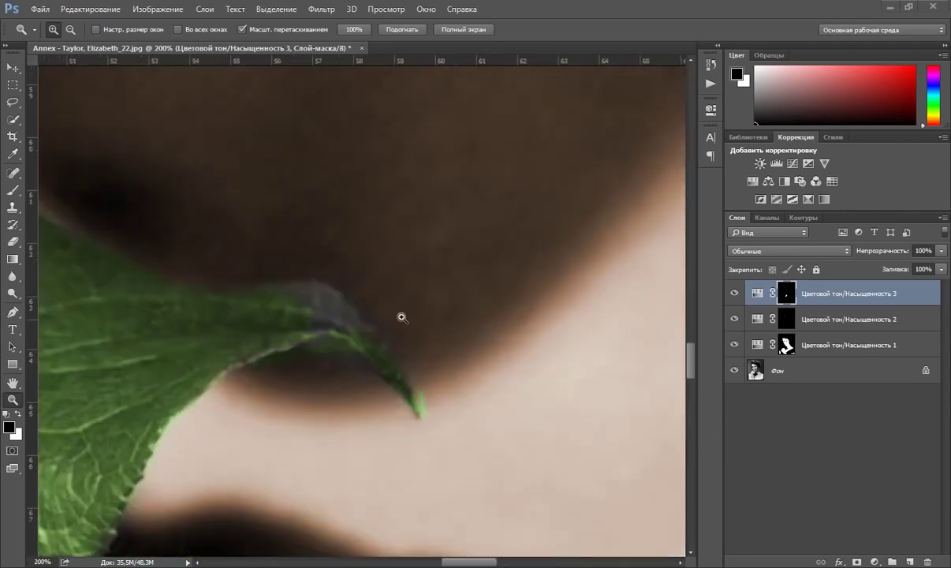
pyautogui.click(14, 190)
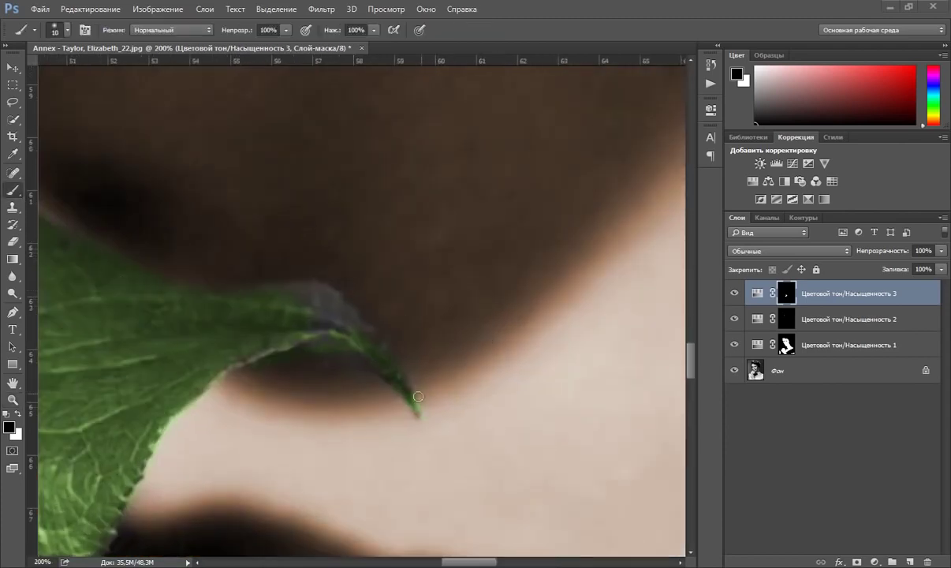
pyautogui.moveTo(422, 430); pyautogui.dragTo(323, 356)
# Switch to white, bring the rest of the leaf into view, and enlarge the brush.
pyautogui.press('x')
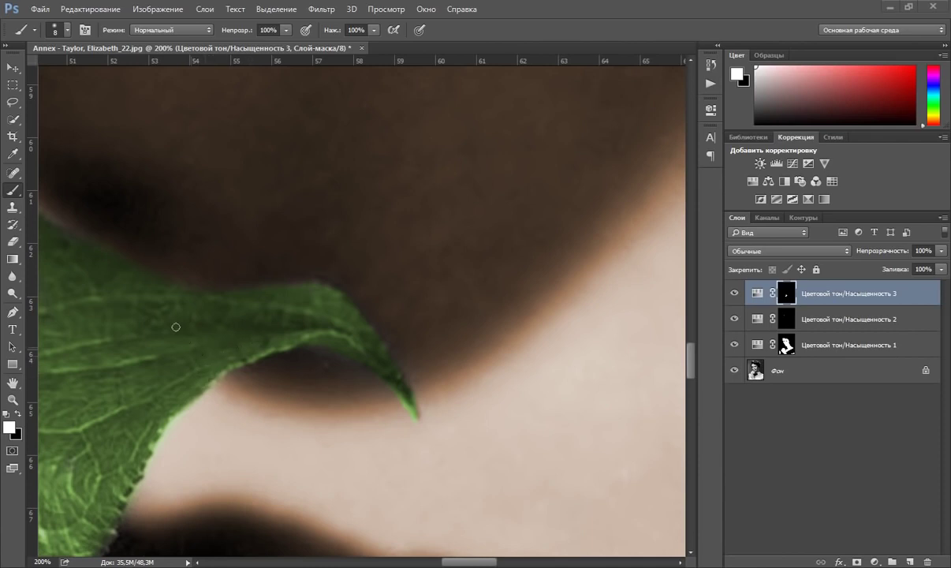
pyautogui.moveTo(240, 266); pyautogui.dragTo(374, 227)
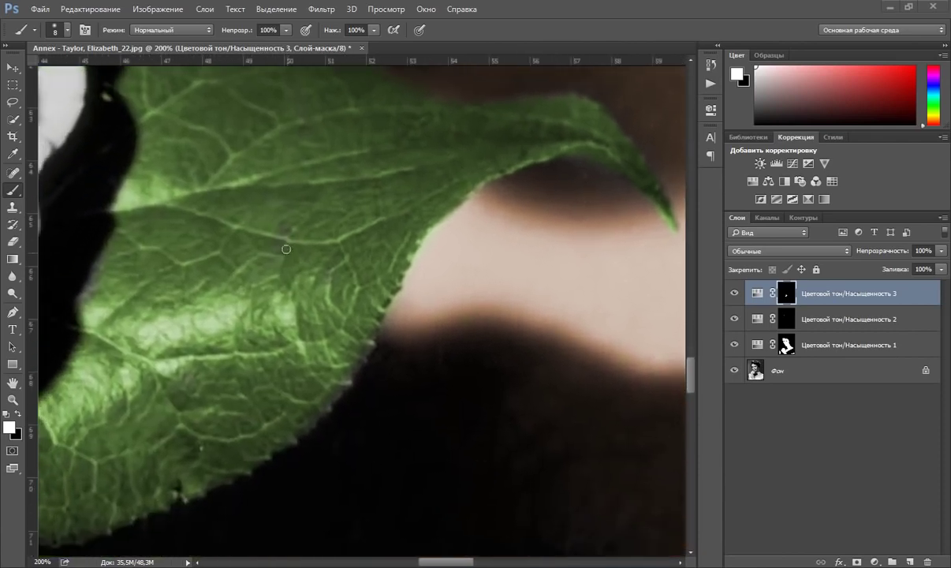
pyautogui.press(']')
pyautogui.press(']')
pyautogui.press(']')
# View the leaf mask alone and paint white over its grey streaks and gaps.
pyautogui.hotkey('alt', '\\')
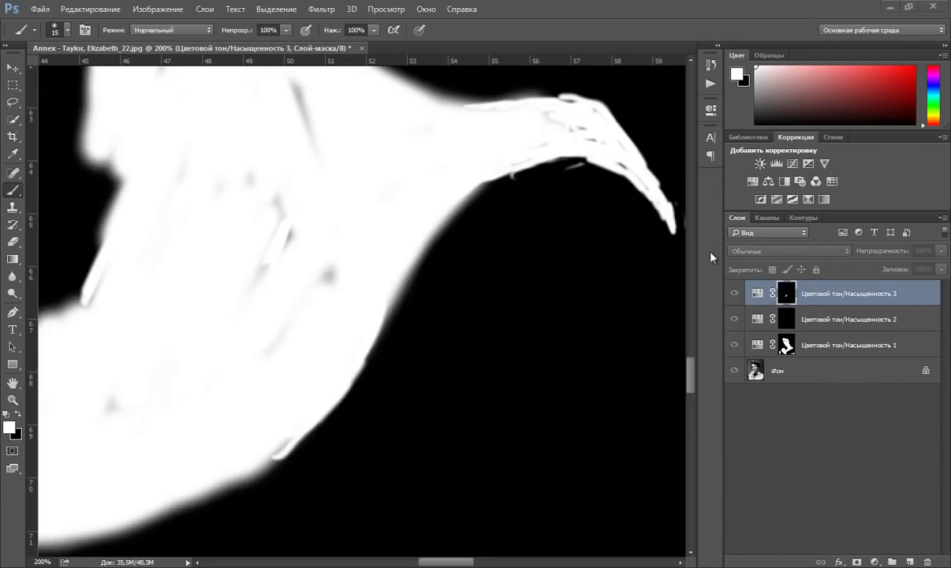
pyautogui.moveTo(299, 113); pyautogui.dragTo(305, 120)
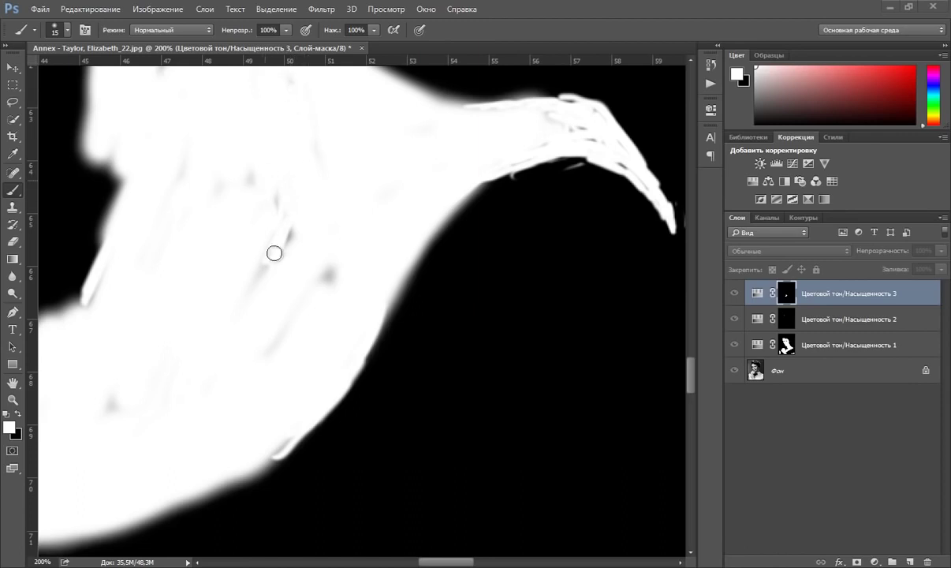
pyautogui.moveTo(274, 252)
pyautogui.mouseDown()
pyautogui.moveTo(298, 229)
pyautogui.moveTo(323, 298)
pyautogui.mouseUp()
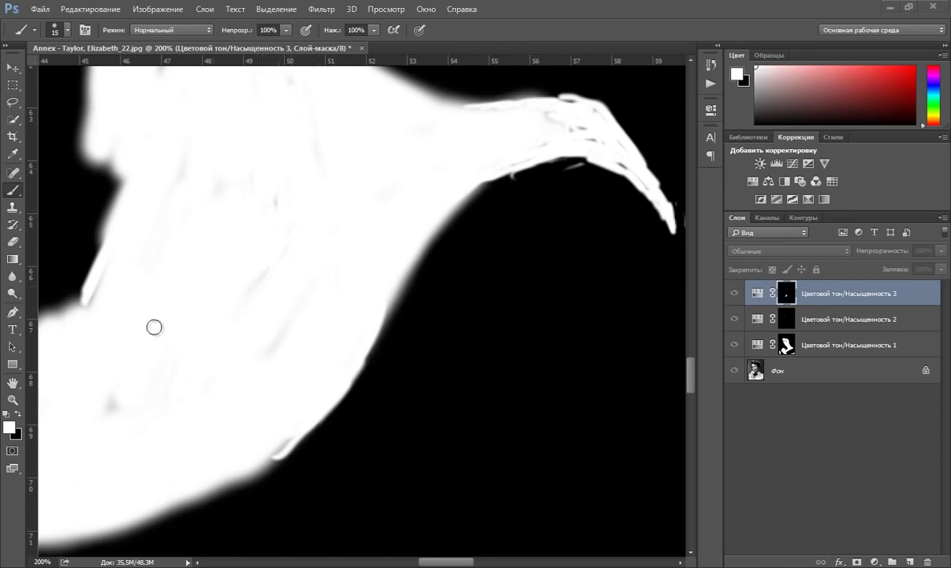
pyautogui.moveTo(115, 397); pyautogui.dragTo(113, 406)
pyautogui.moveTo(593, 177)
pyautogui.mouseDown()
pyautogui.moveTo(589, 134)
pyautogui.moveTo(624, 166)
pyautogui.moveTo(604, 128)
pyautogui.moveTo(563, 101)
pyautogui.moveTo(563, 121)
pyautogui.moveTo(527, 143)
pyautogui.mouseUp()
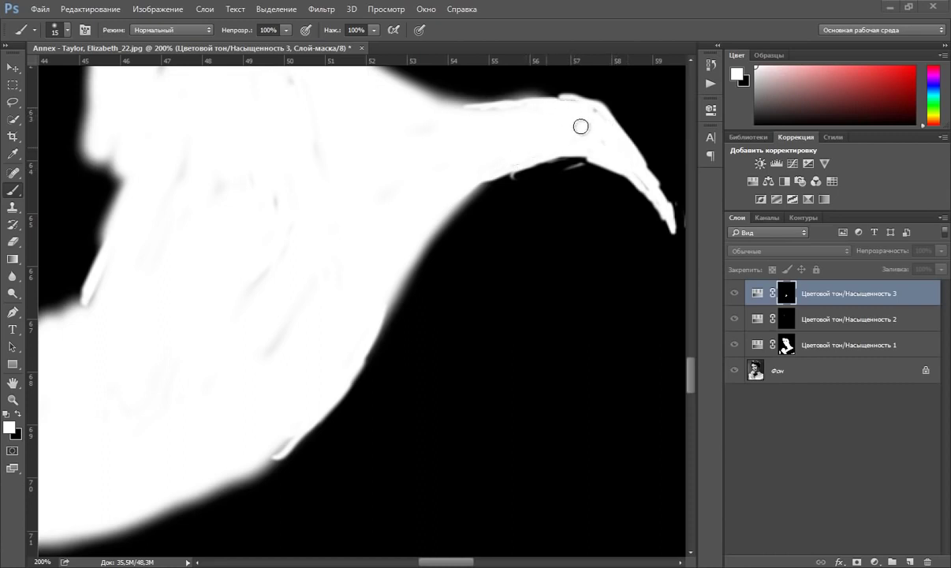
pyautogui.moveTo(580, 128); pyautogui.dragTo(603, 119)
# Paint black over the stray white spot below the tip and exit mask view.
pyautogui.press('alt')
pyautogui.click(575, 169)
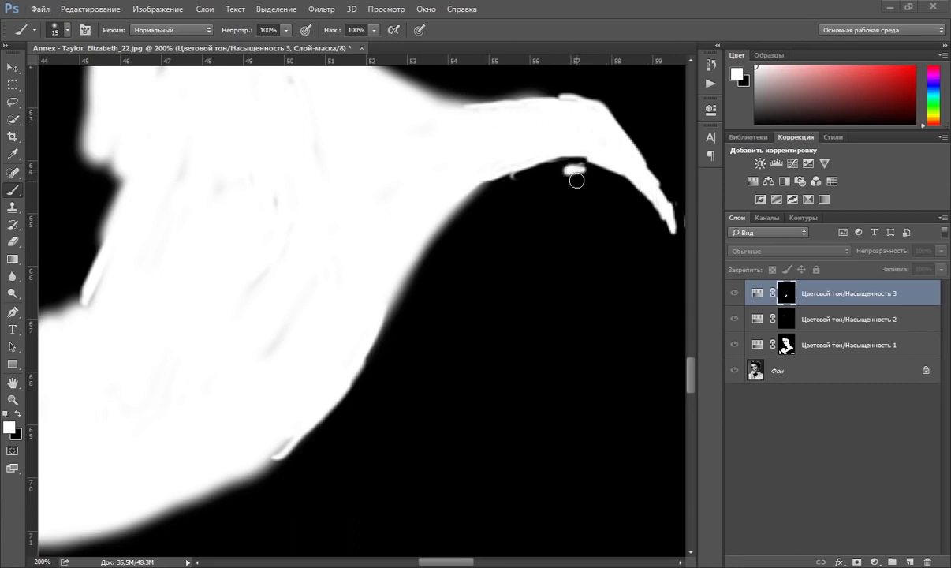
pyautogui.press('x')
pyautogui.click(573, 170)
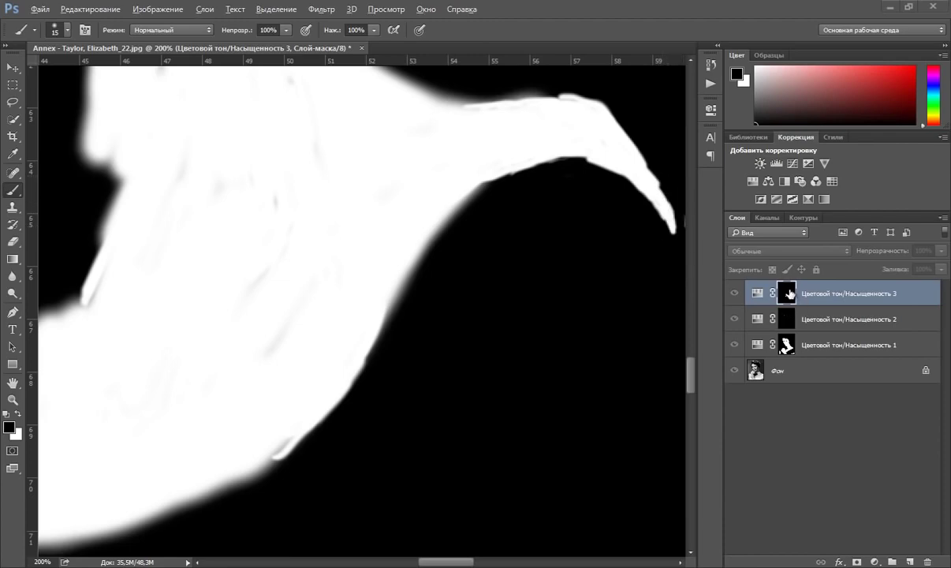
pyautogui.keyDown('alt'); pyautogui.click(784, 293); pyautogui.keyUp('alt')
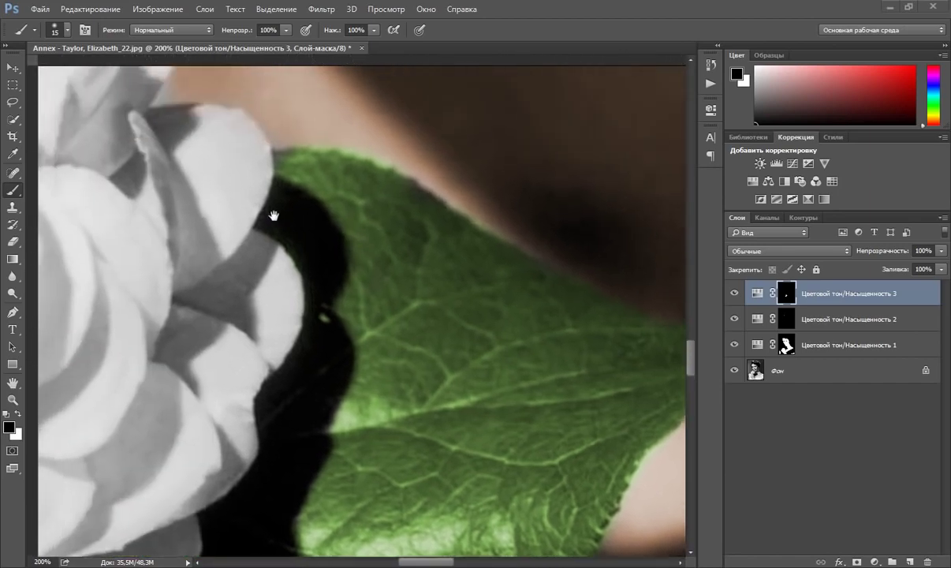
# Pan toward the rose and set the zoom to 100% so the rose and hand show.
pyautogui.moveTo(190, 187); pyautogui.dragTo(410, 310)
pyautogui.press('z')
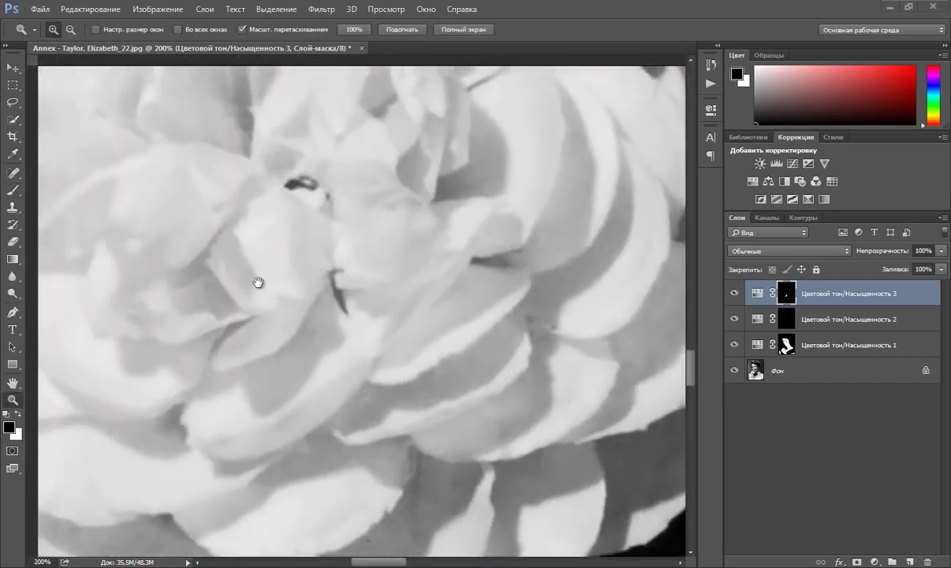
pyautogui.moveTo(257, 281); pyautogui.dragTo(338, 292)
pyautogui.hscroll(-5, 338, 291)
pyautogui.hscroll(-4, 325, 319)
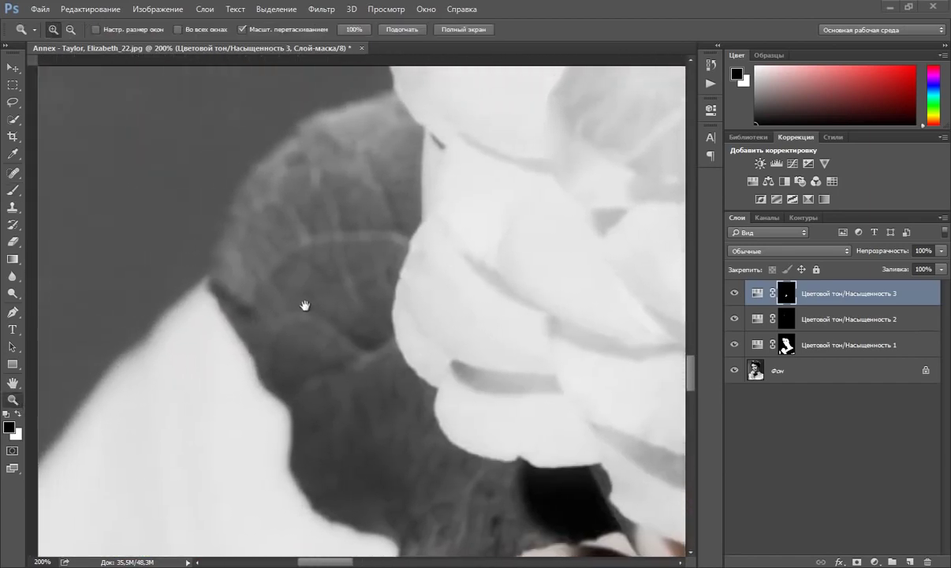
pyautogui.hscroll(-2, 306, 306)
pyautogui.rightClick(285, 300)
pyautogui.click(294, 385)
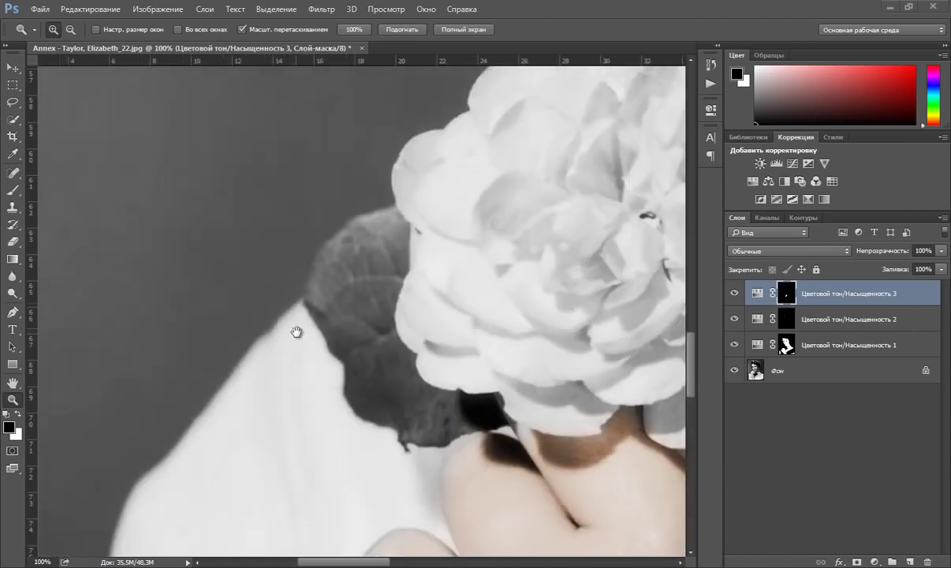
pyautogui.click(13, 196)
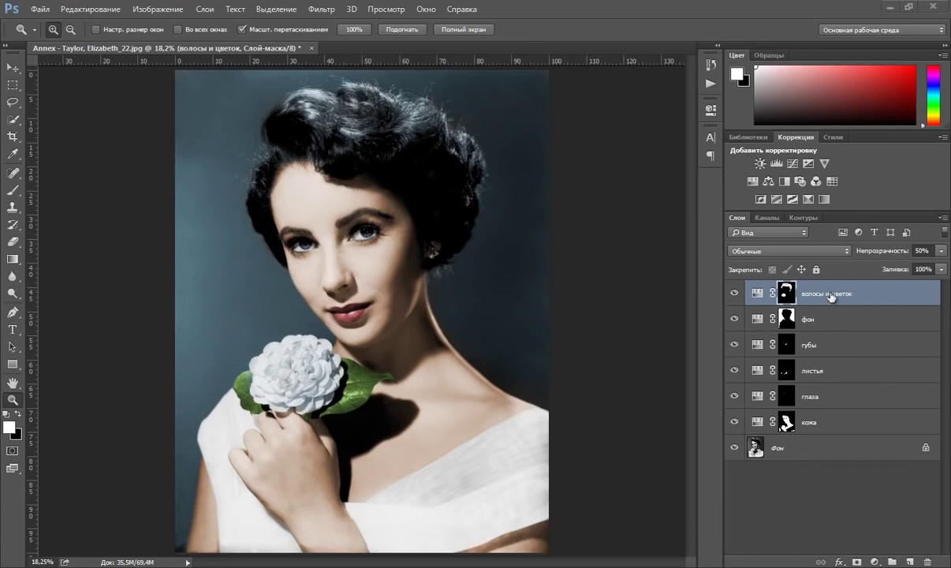
# Hide and reshow the hair-and-flower tint to compare, then make the background tint layer active.
pyautogui.hotkey('ctrl', '2')
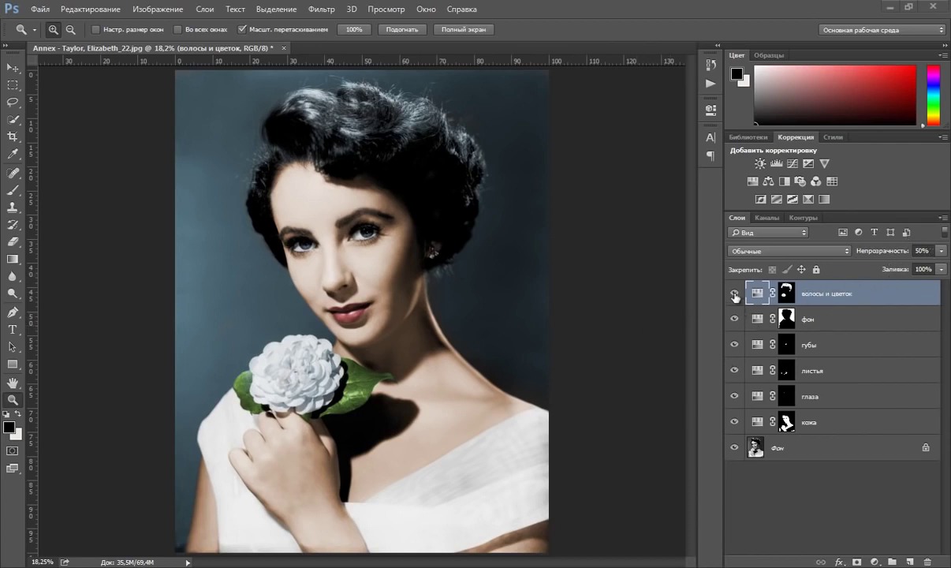
pyautogui.click(734, 293)
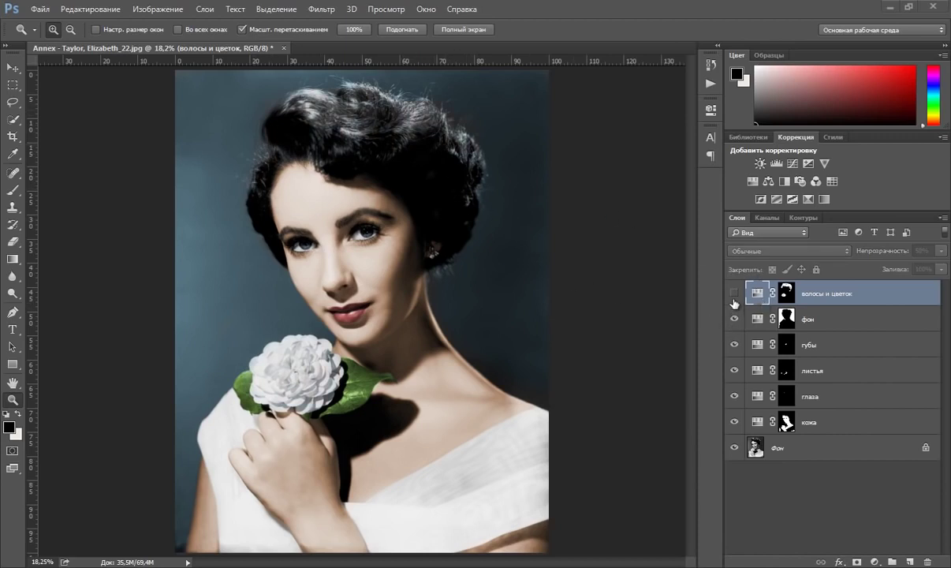
pyautogui.click(734, 294)
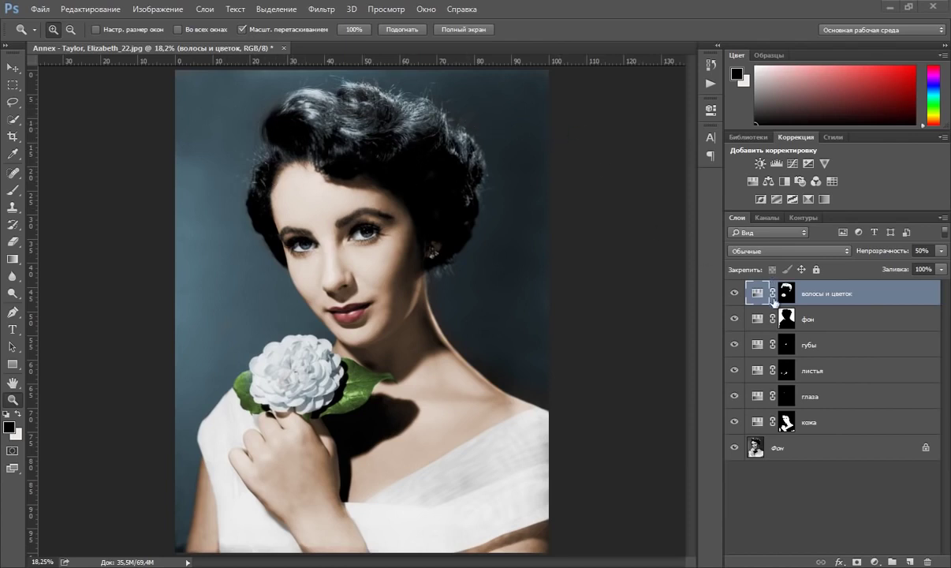
pyautogui.moveTo(774, 302); pyautogui.dragTo(806, 316)
pyautogui.click(786, 318)
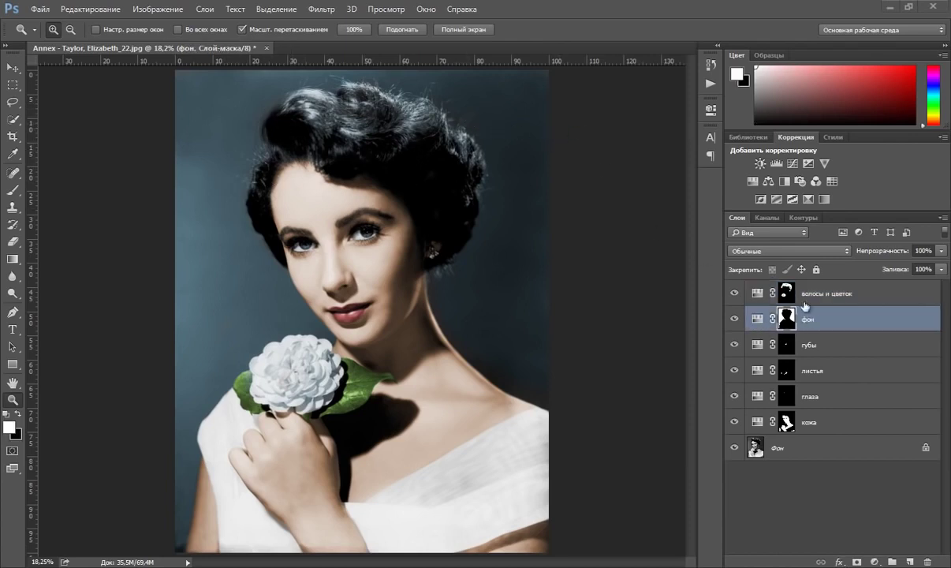
pyautogui.click(811, 296)
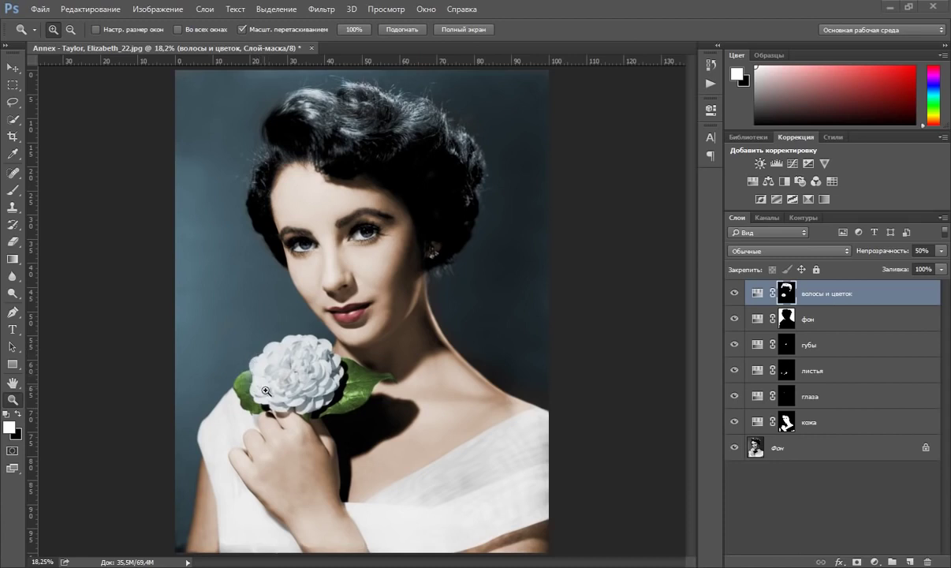
pyautogui.click(737, 293)
pyautogui.click(737, 293)
pyautogui.doubleClick(758, 321)
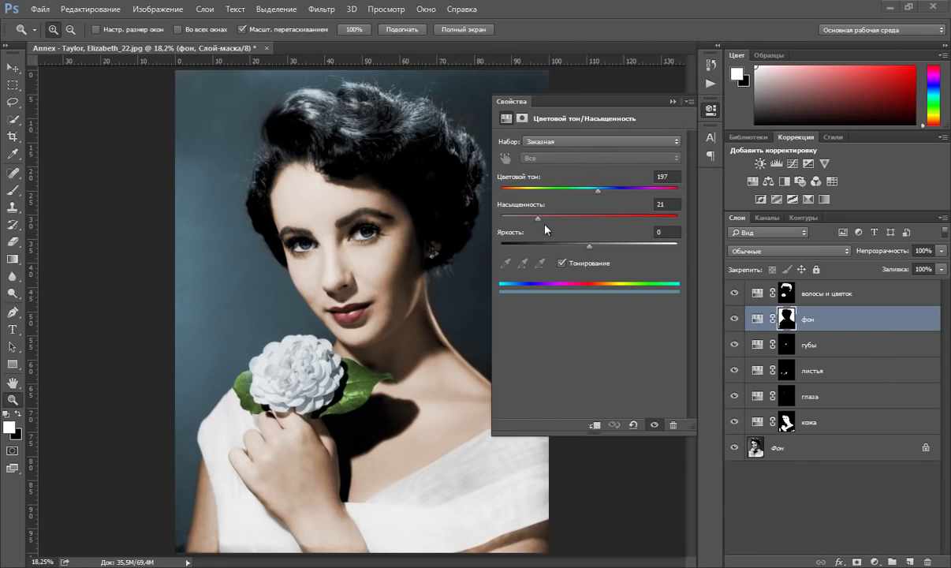
pyautogui.moveTo(598, 190)
pyautogui.mouseDown()
pyautogui.moveTo(571, 188)
pyautogui.moveTo(617, 188)
pyautogui.moveTo(598, 191)
pyautogui.mouseUp()
pyautogui.click(673, 102)
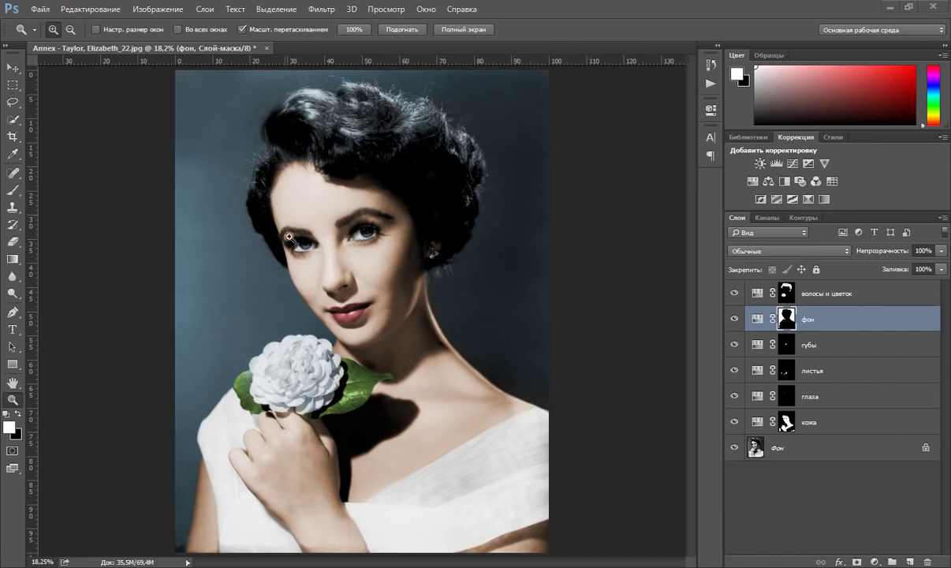
pyautogui.click(827, 295)
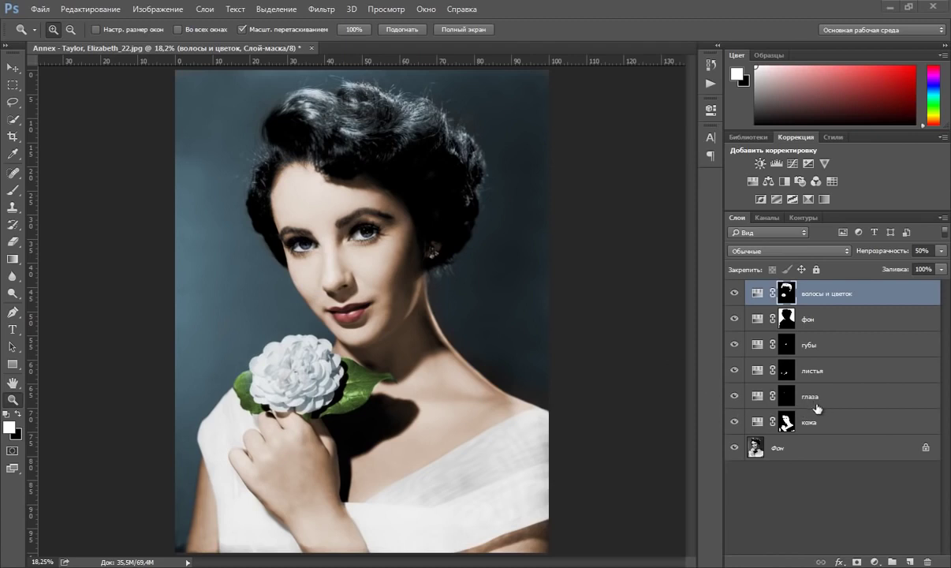
# Group all six tint layers into Группа 1 and toggle it off and on for before/after.
pyautogui.keyDown('shift'); pyautogui.click(819, 424); pyautogui.keyUp('shift')
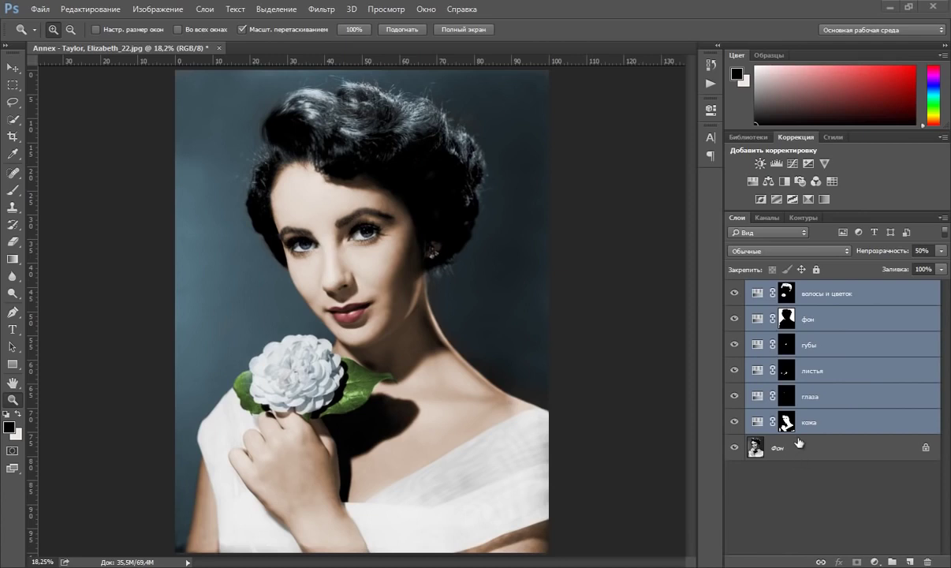
pyautogui.hotkey('ctrl', 'g')
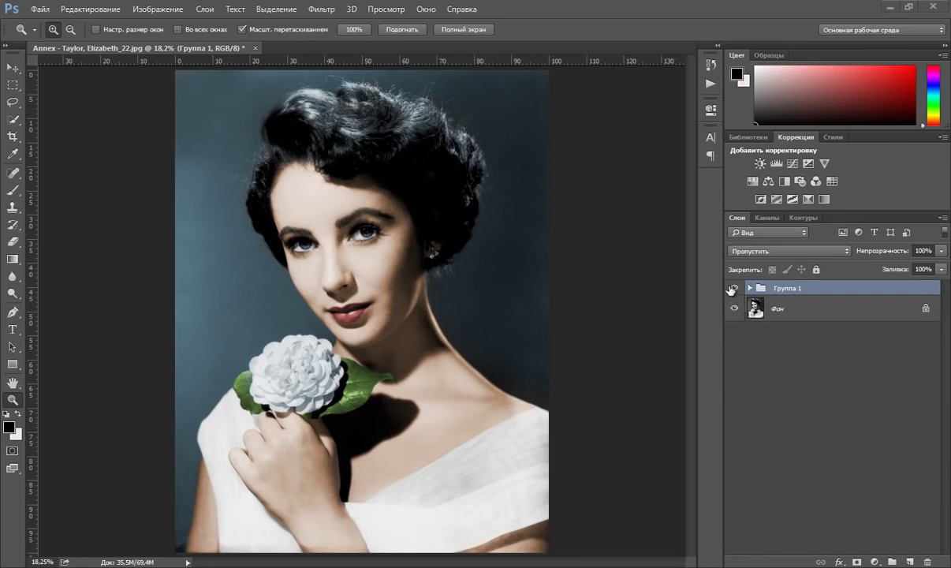
pyautogui.click(733, 289)
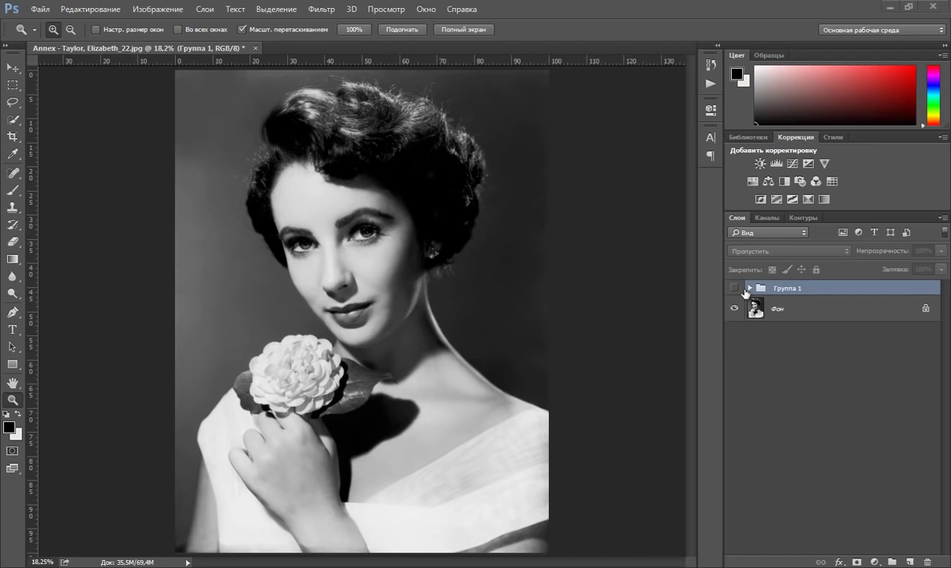
pyautogui.click(735, 288)
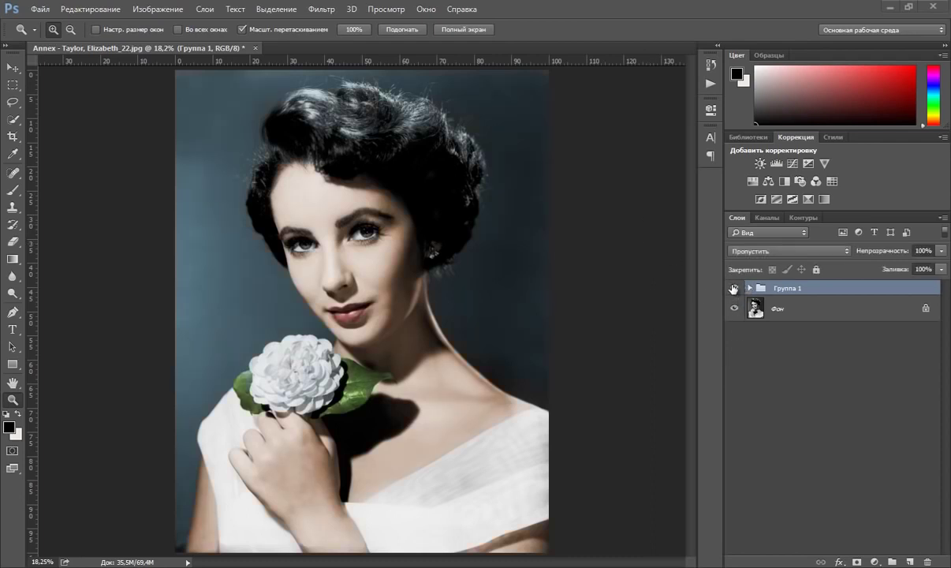